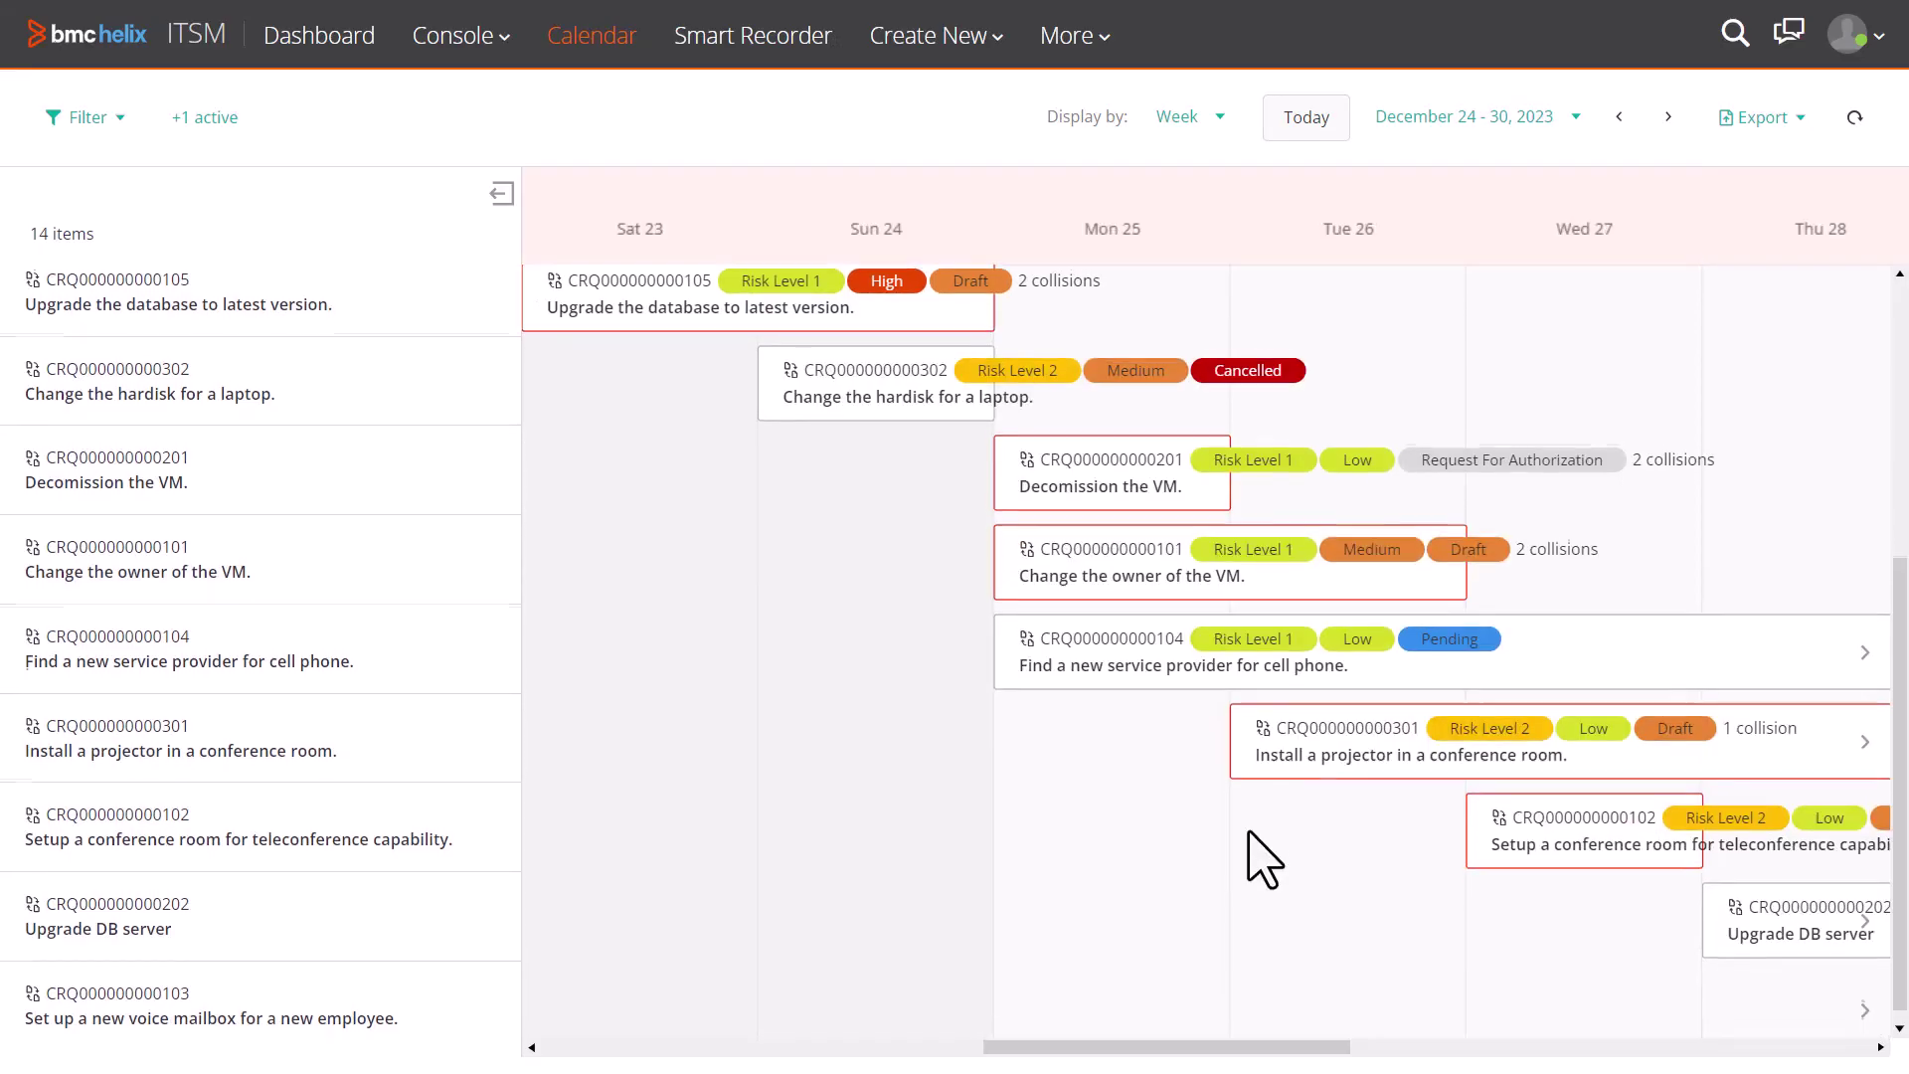
Scroll the calendar right to show the rest of the December 24–30 week through Sat 30.
drag(1204, 1049, 1331, 1056)
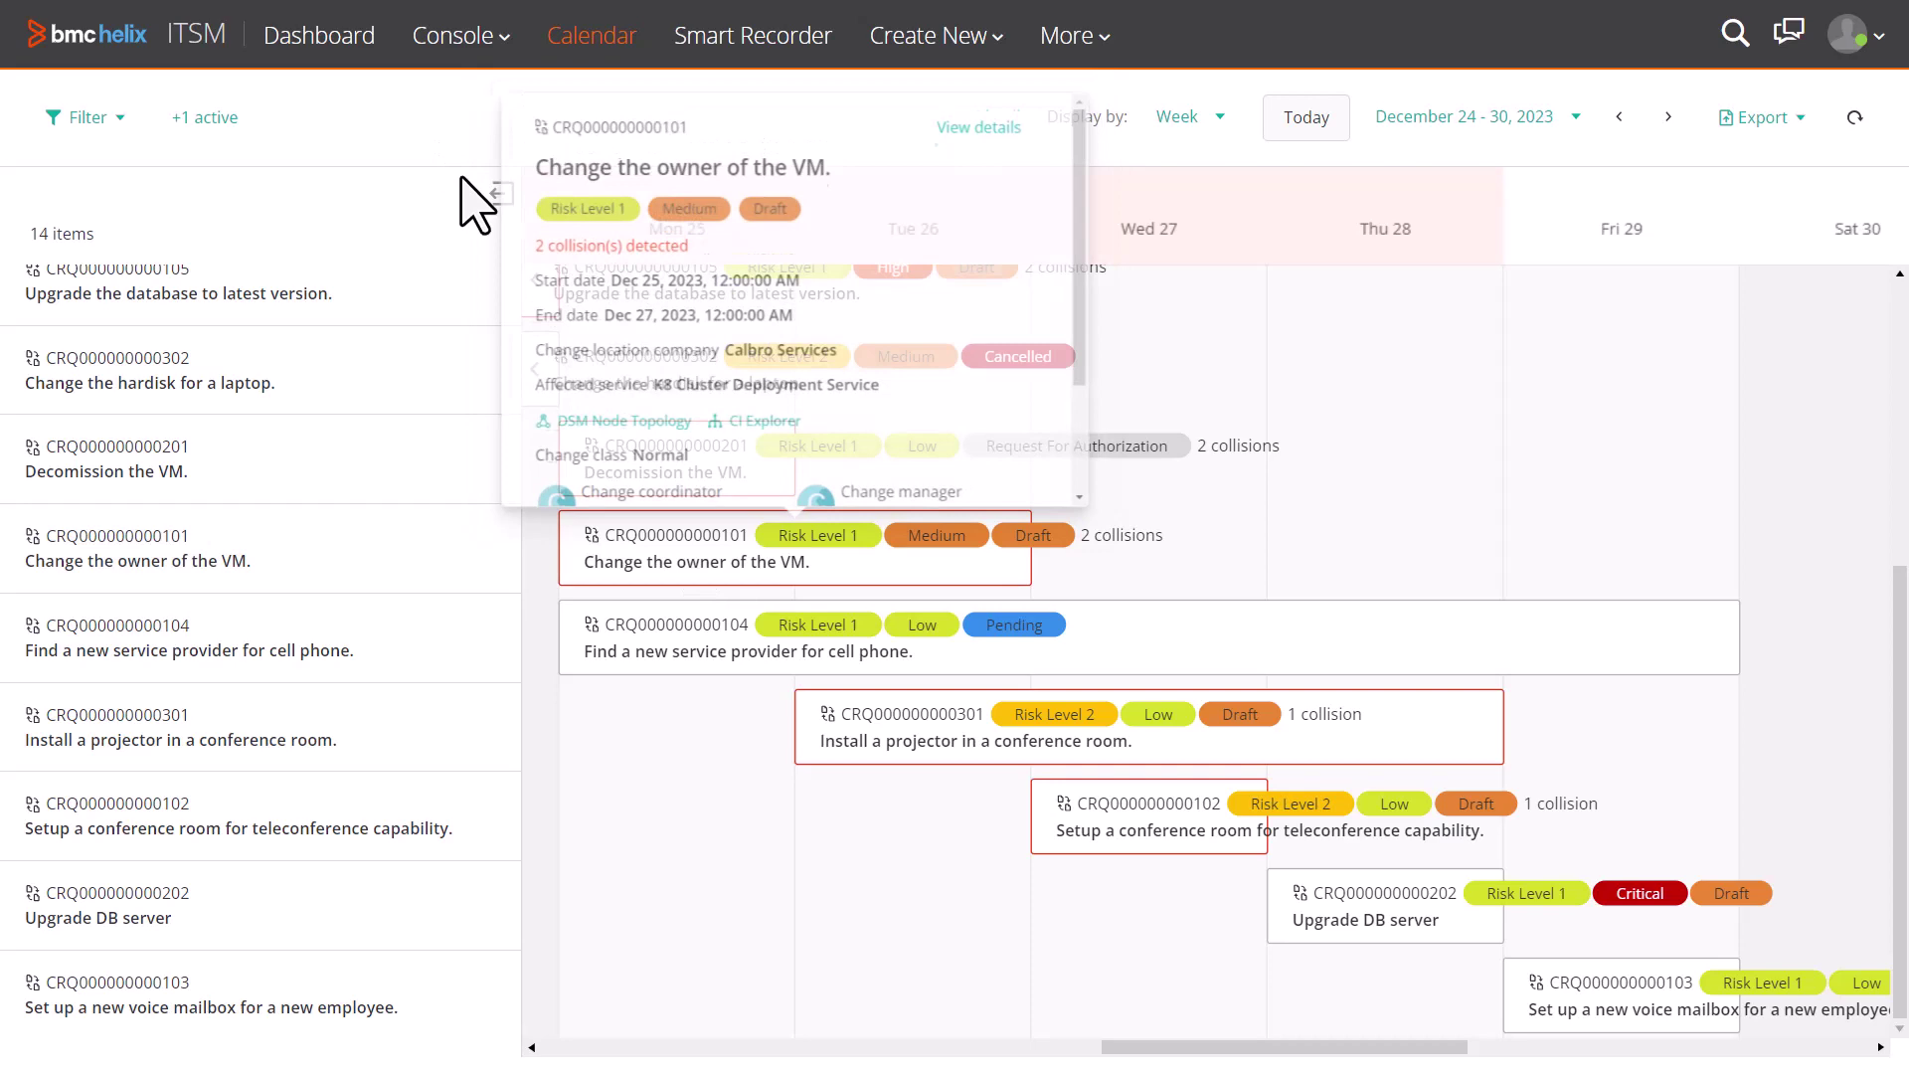
click(492, 196)
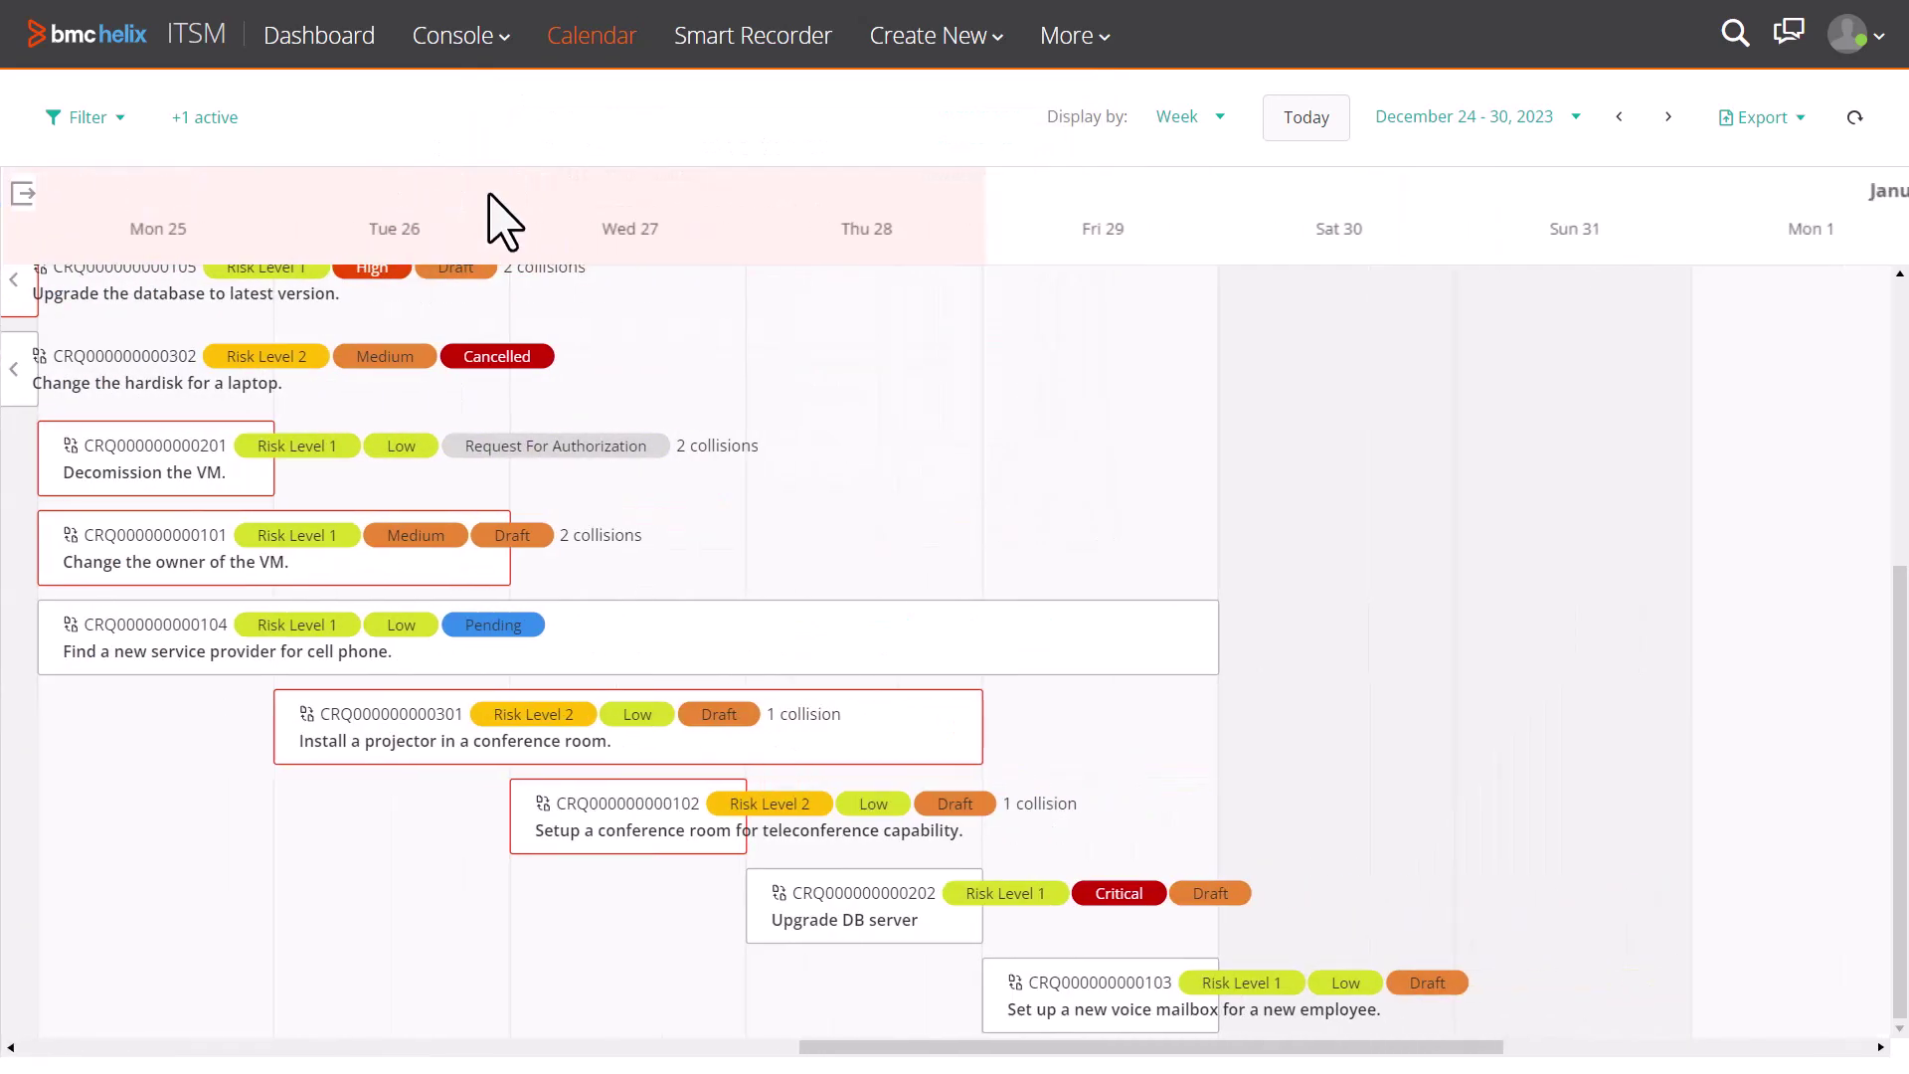
click(117, 124)
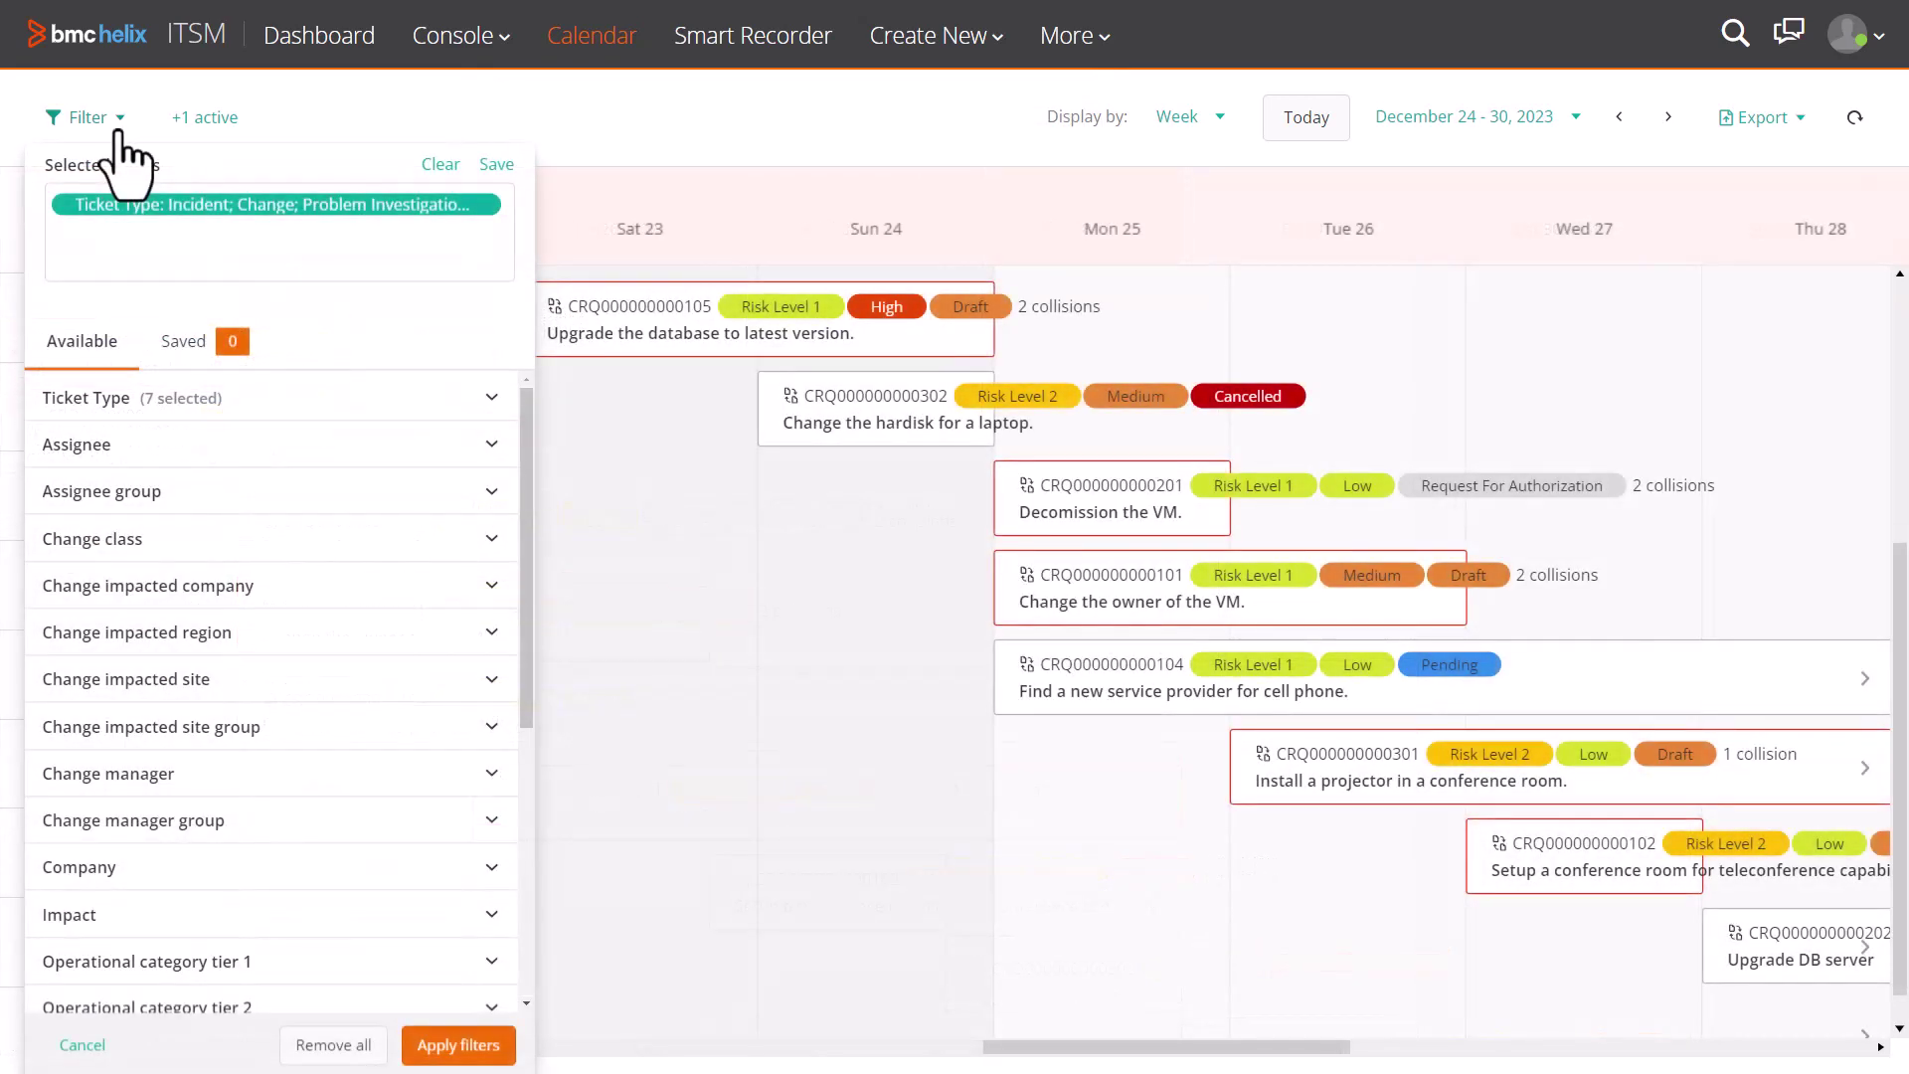
click(487, 397)
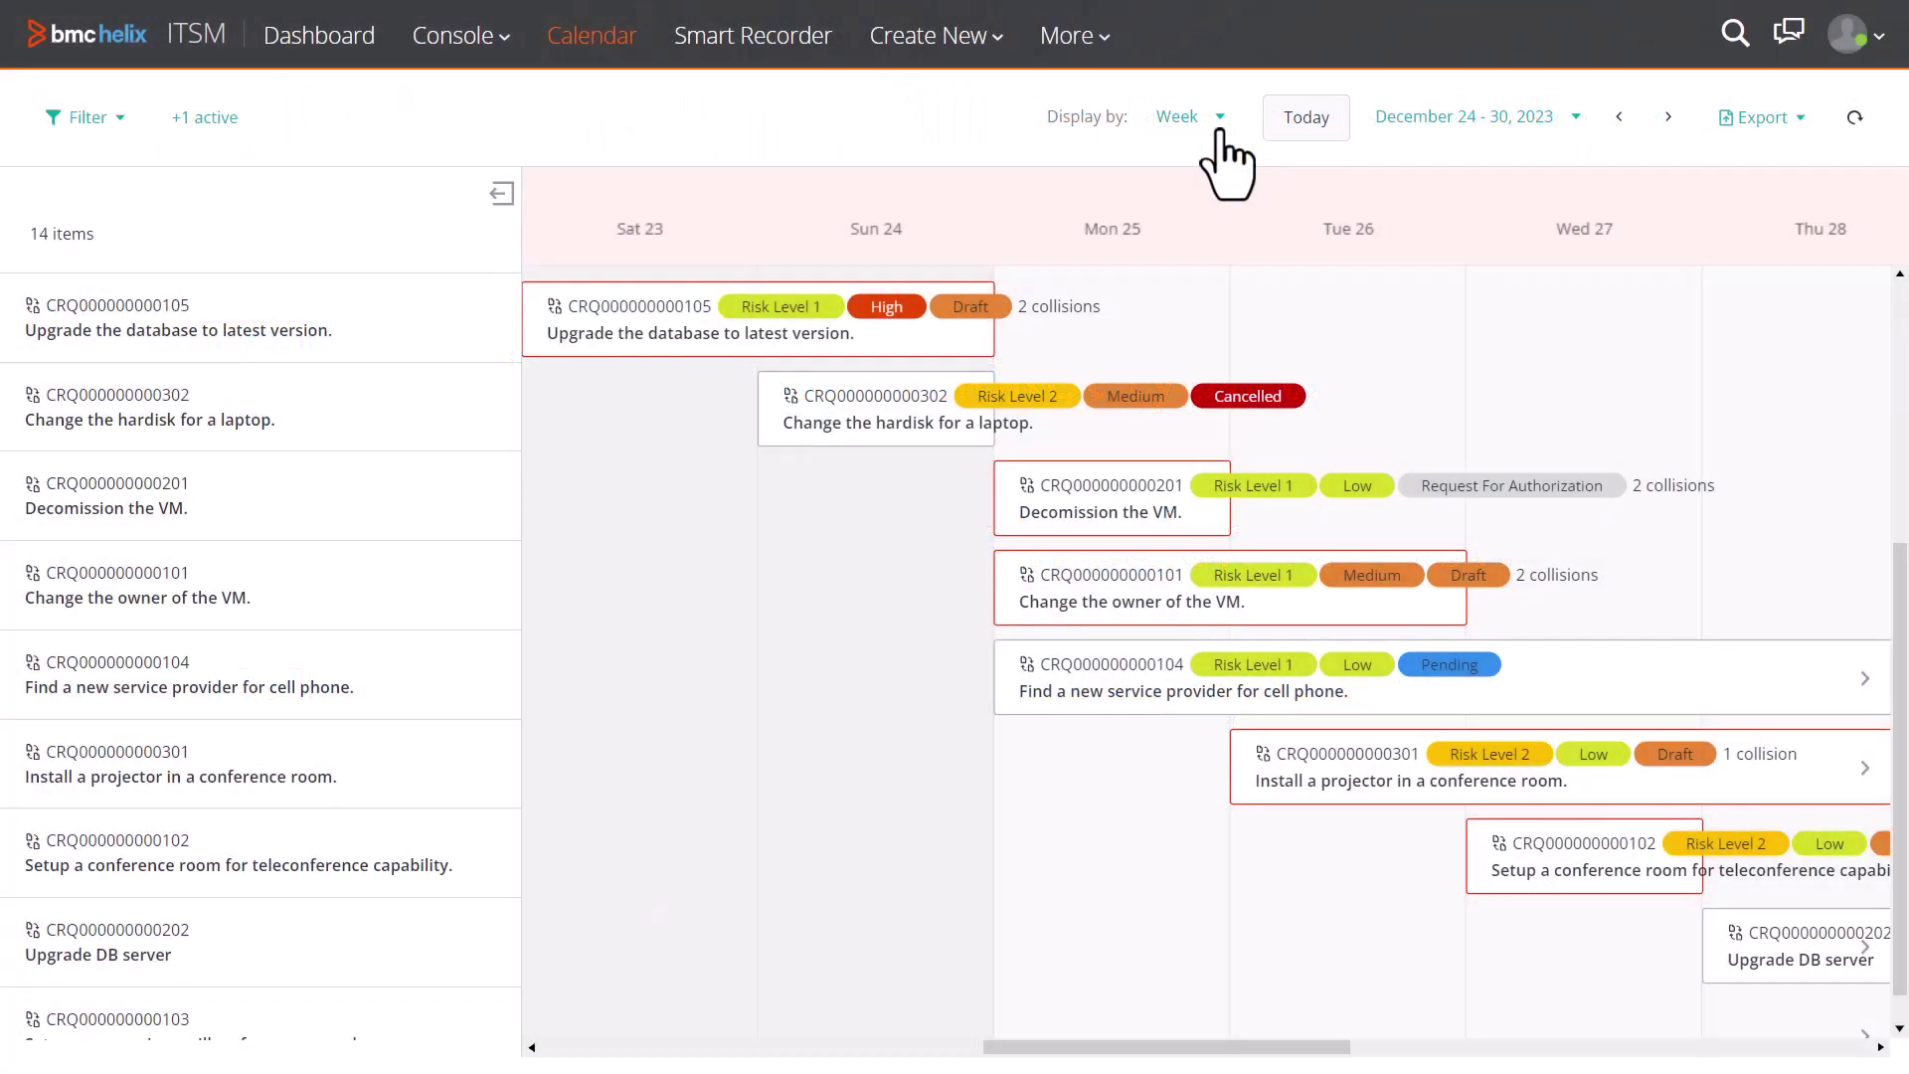
click(1221, 127)
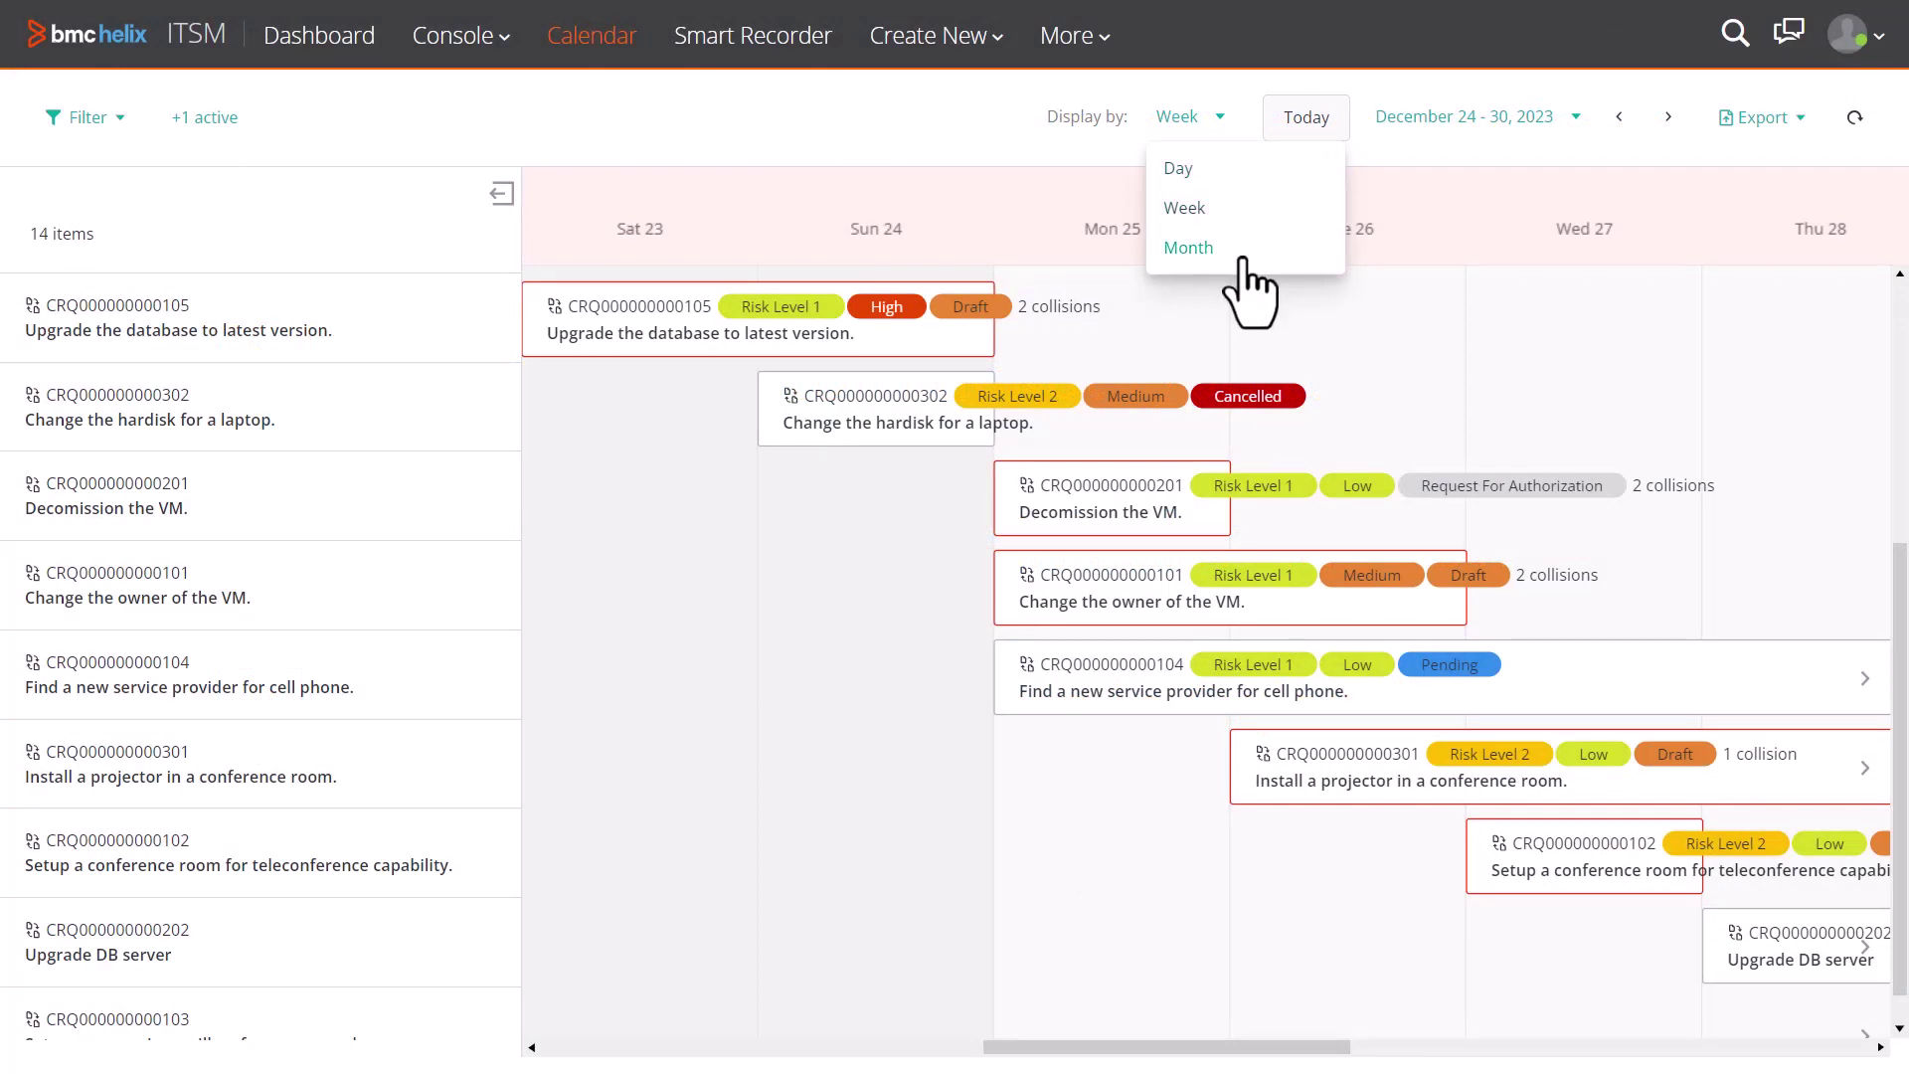
click(388, 353)
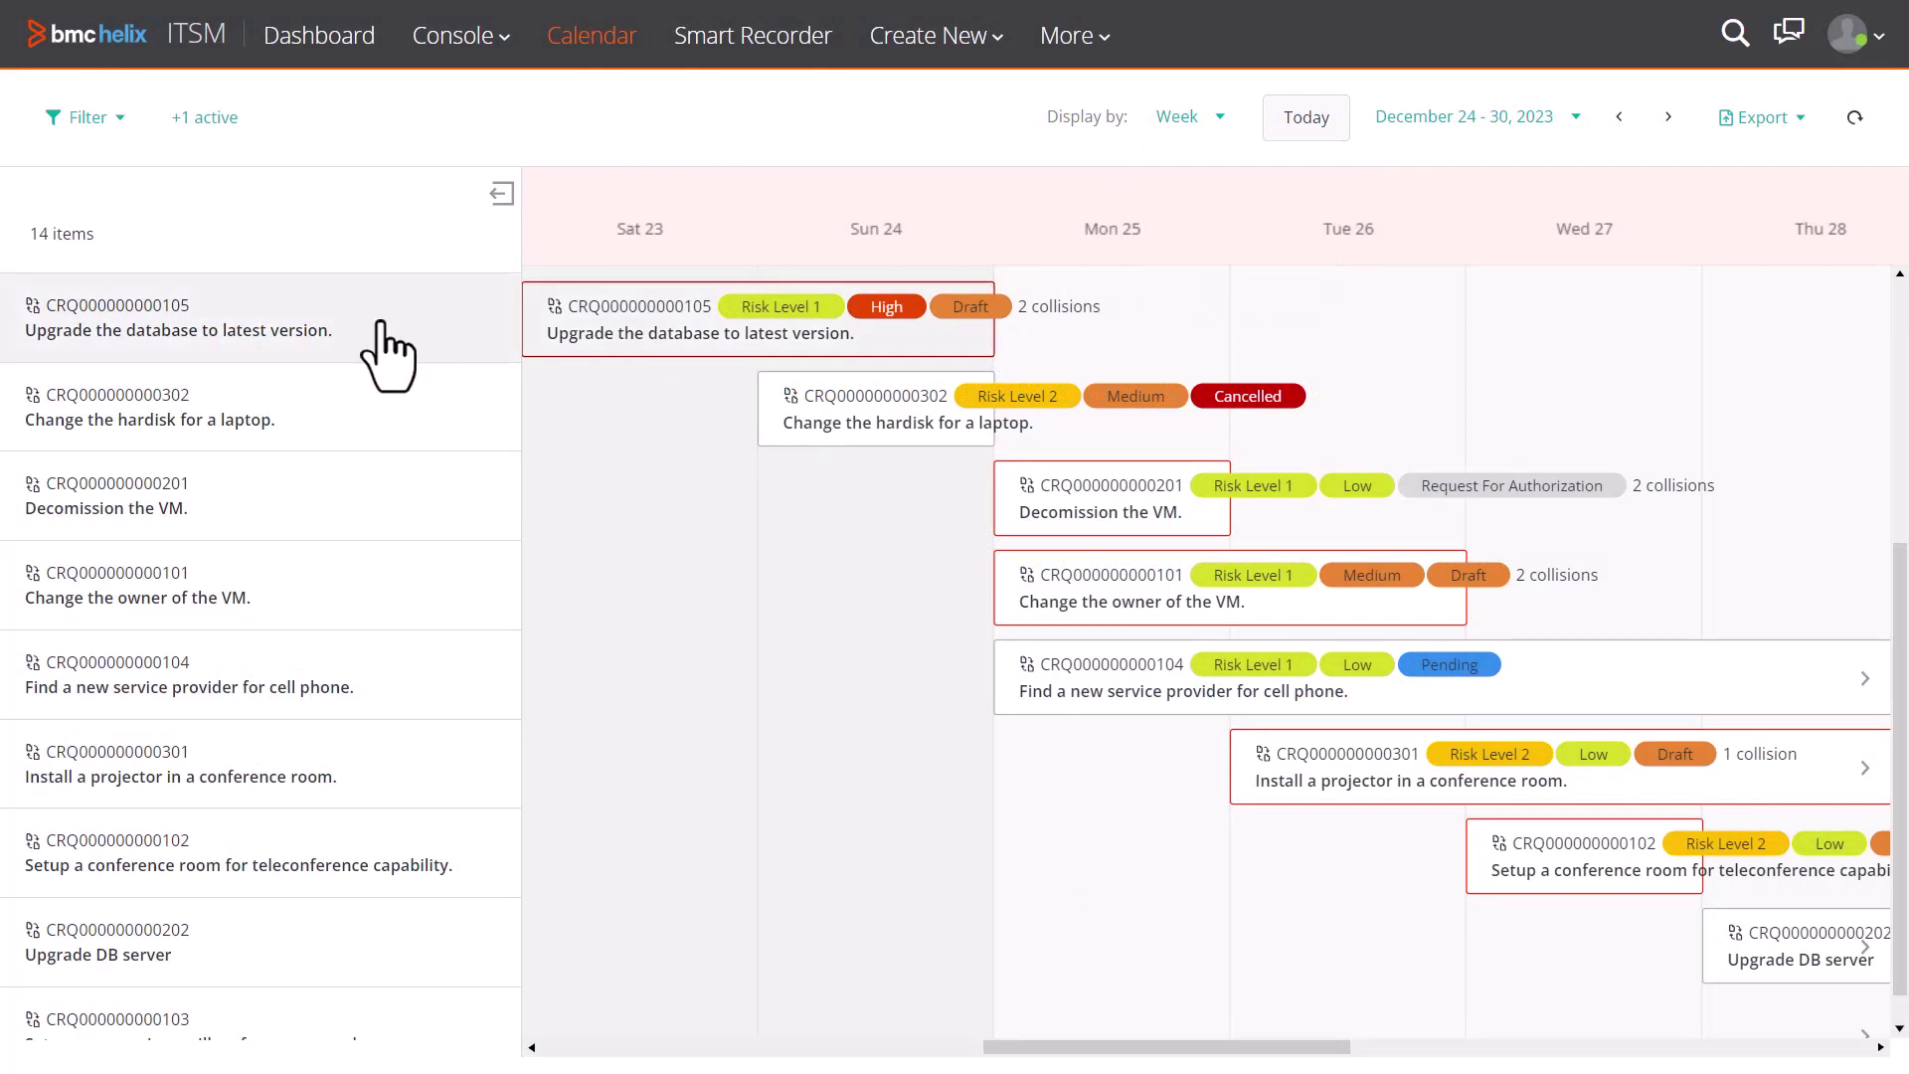
click(332, 622)
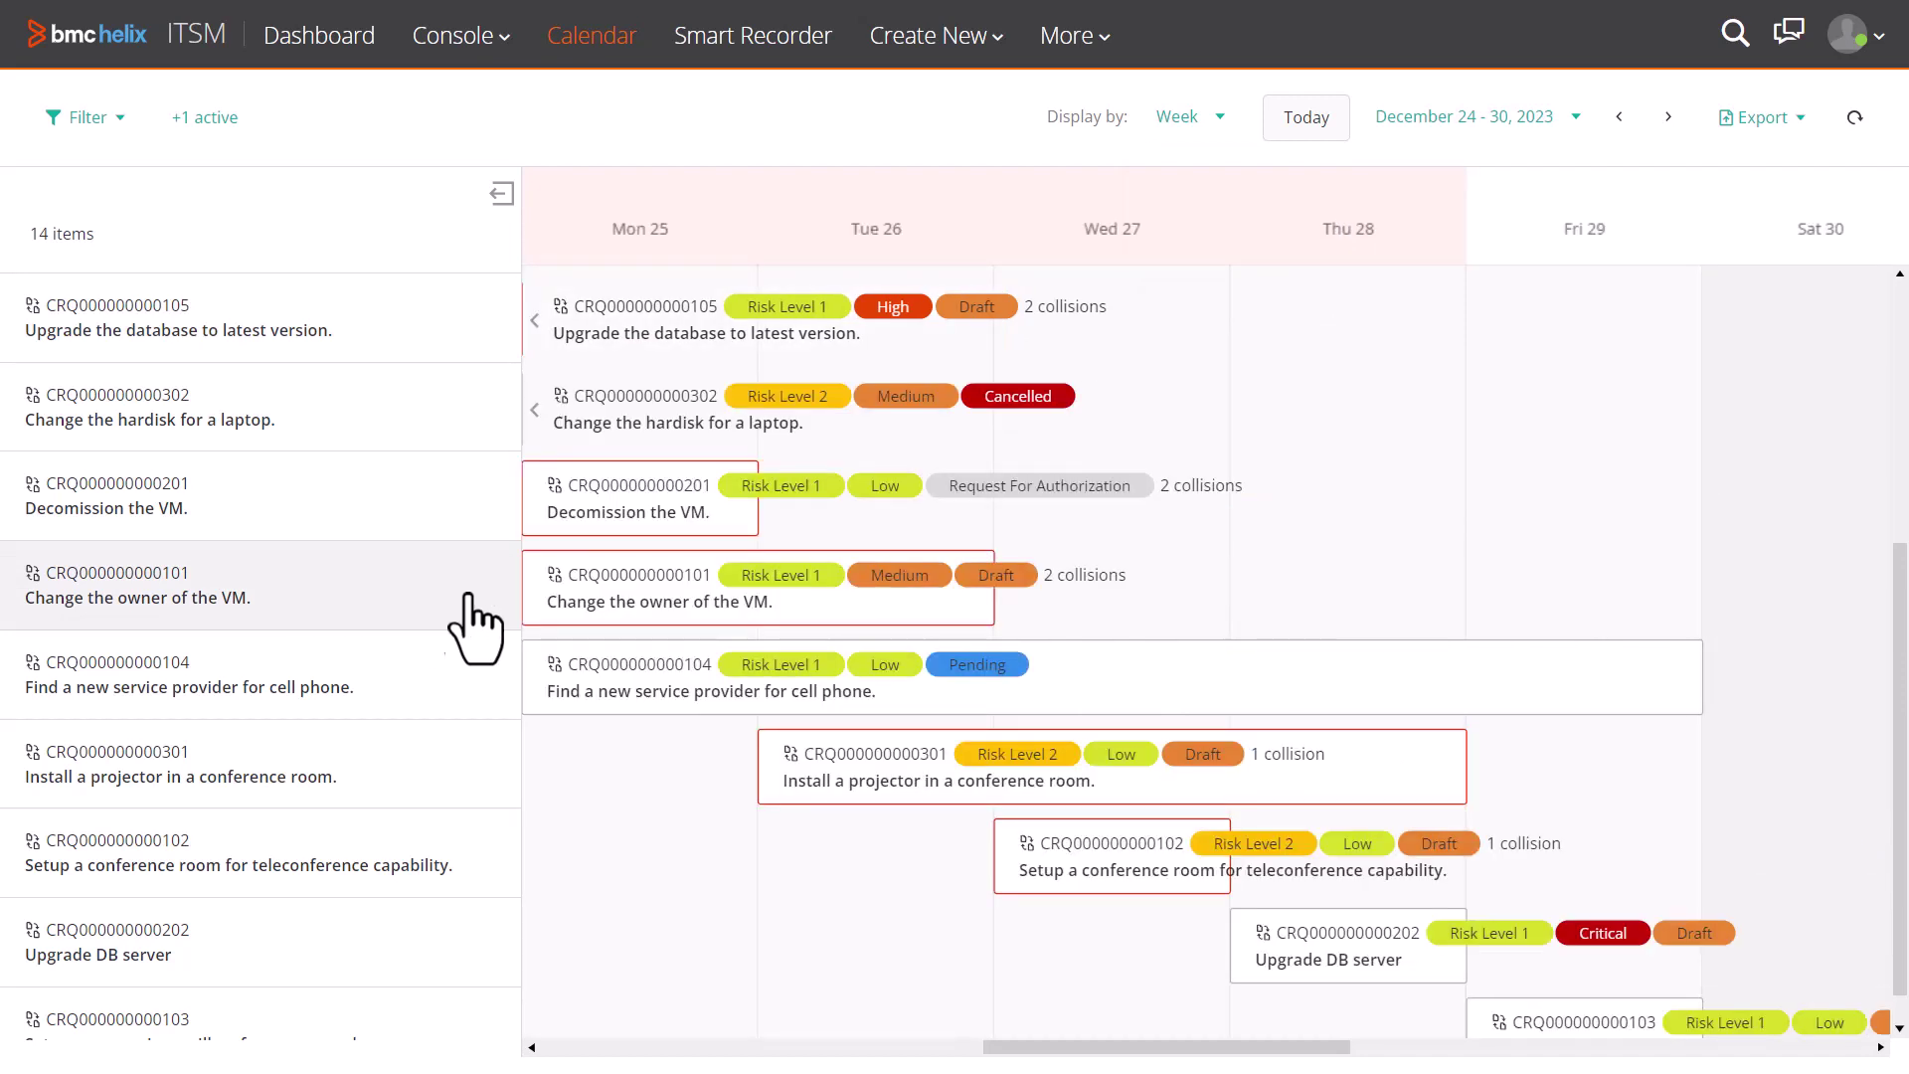
Open the VM owner change's summary, view the change manager's profile and email option, and select the affected service.
click(672, 602)
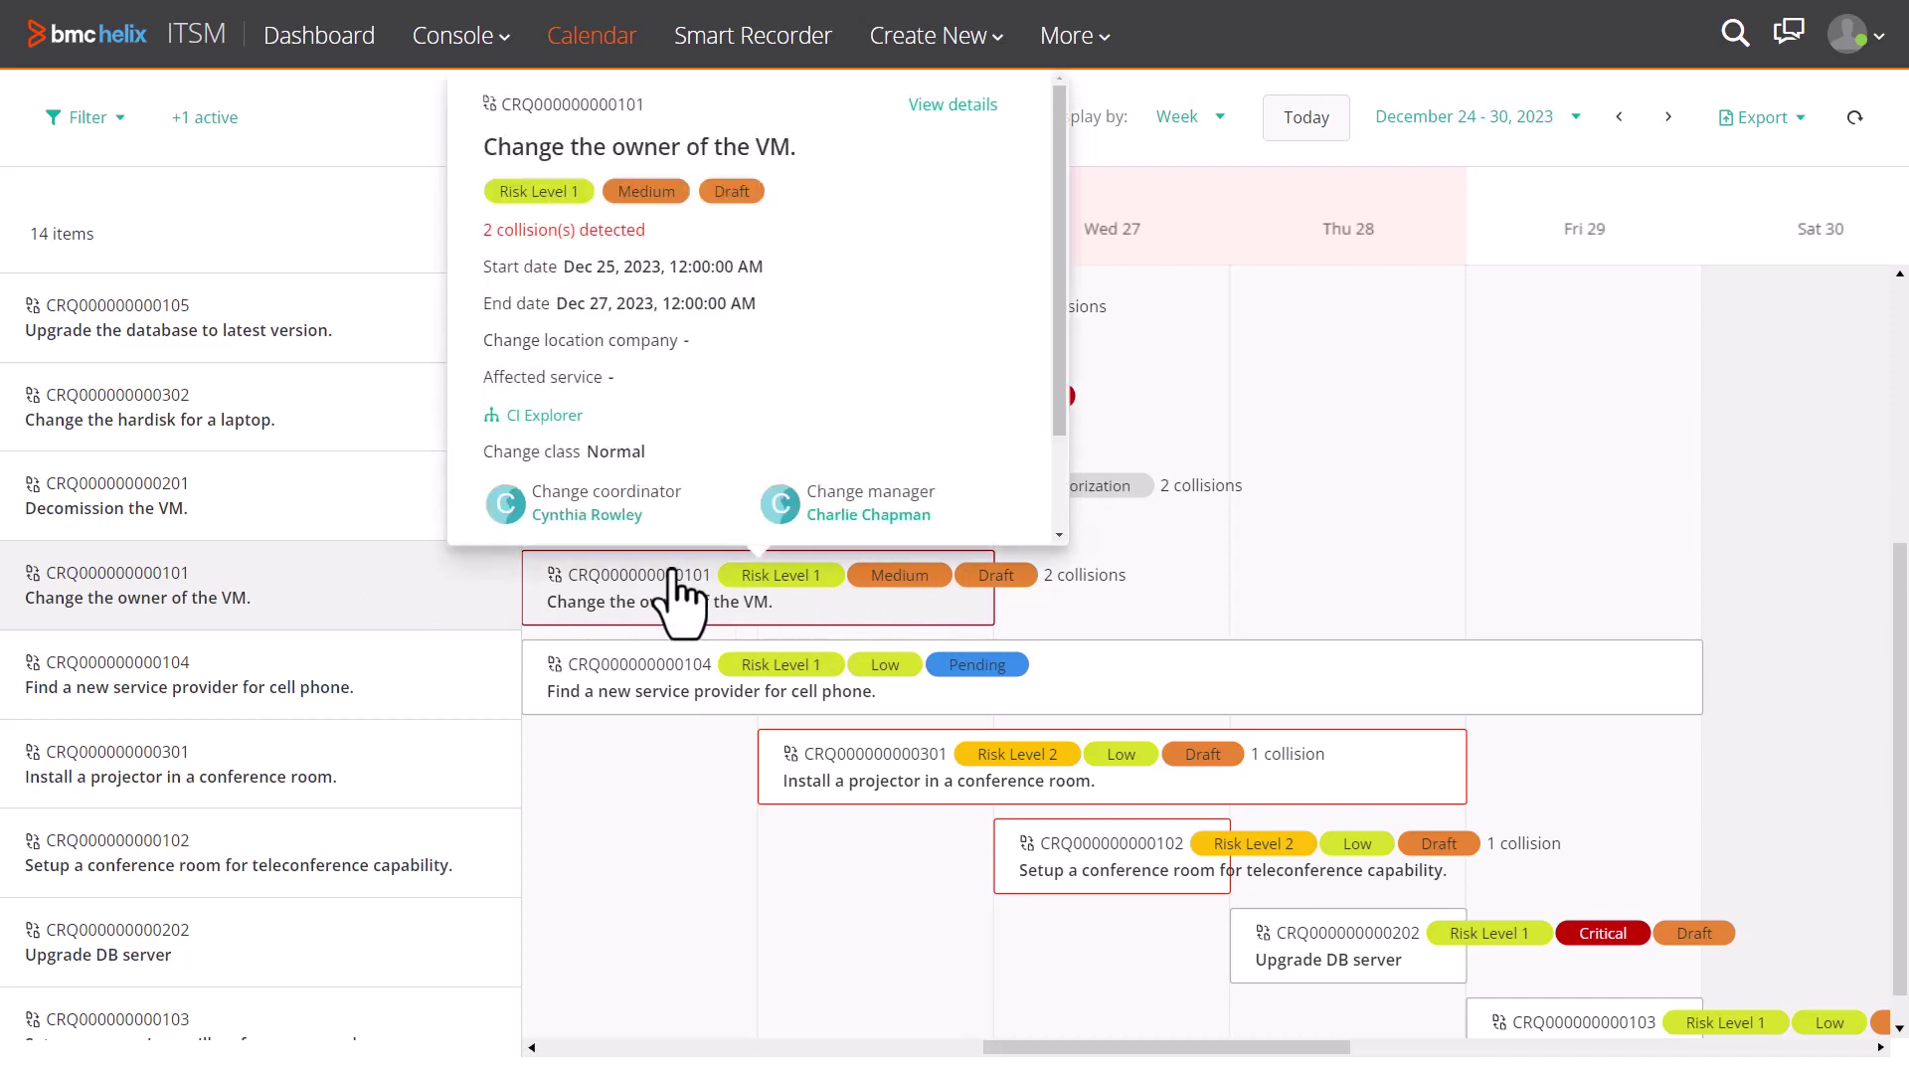
scroll(991, 388, down, 2)
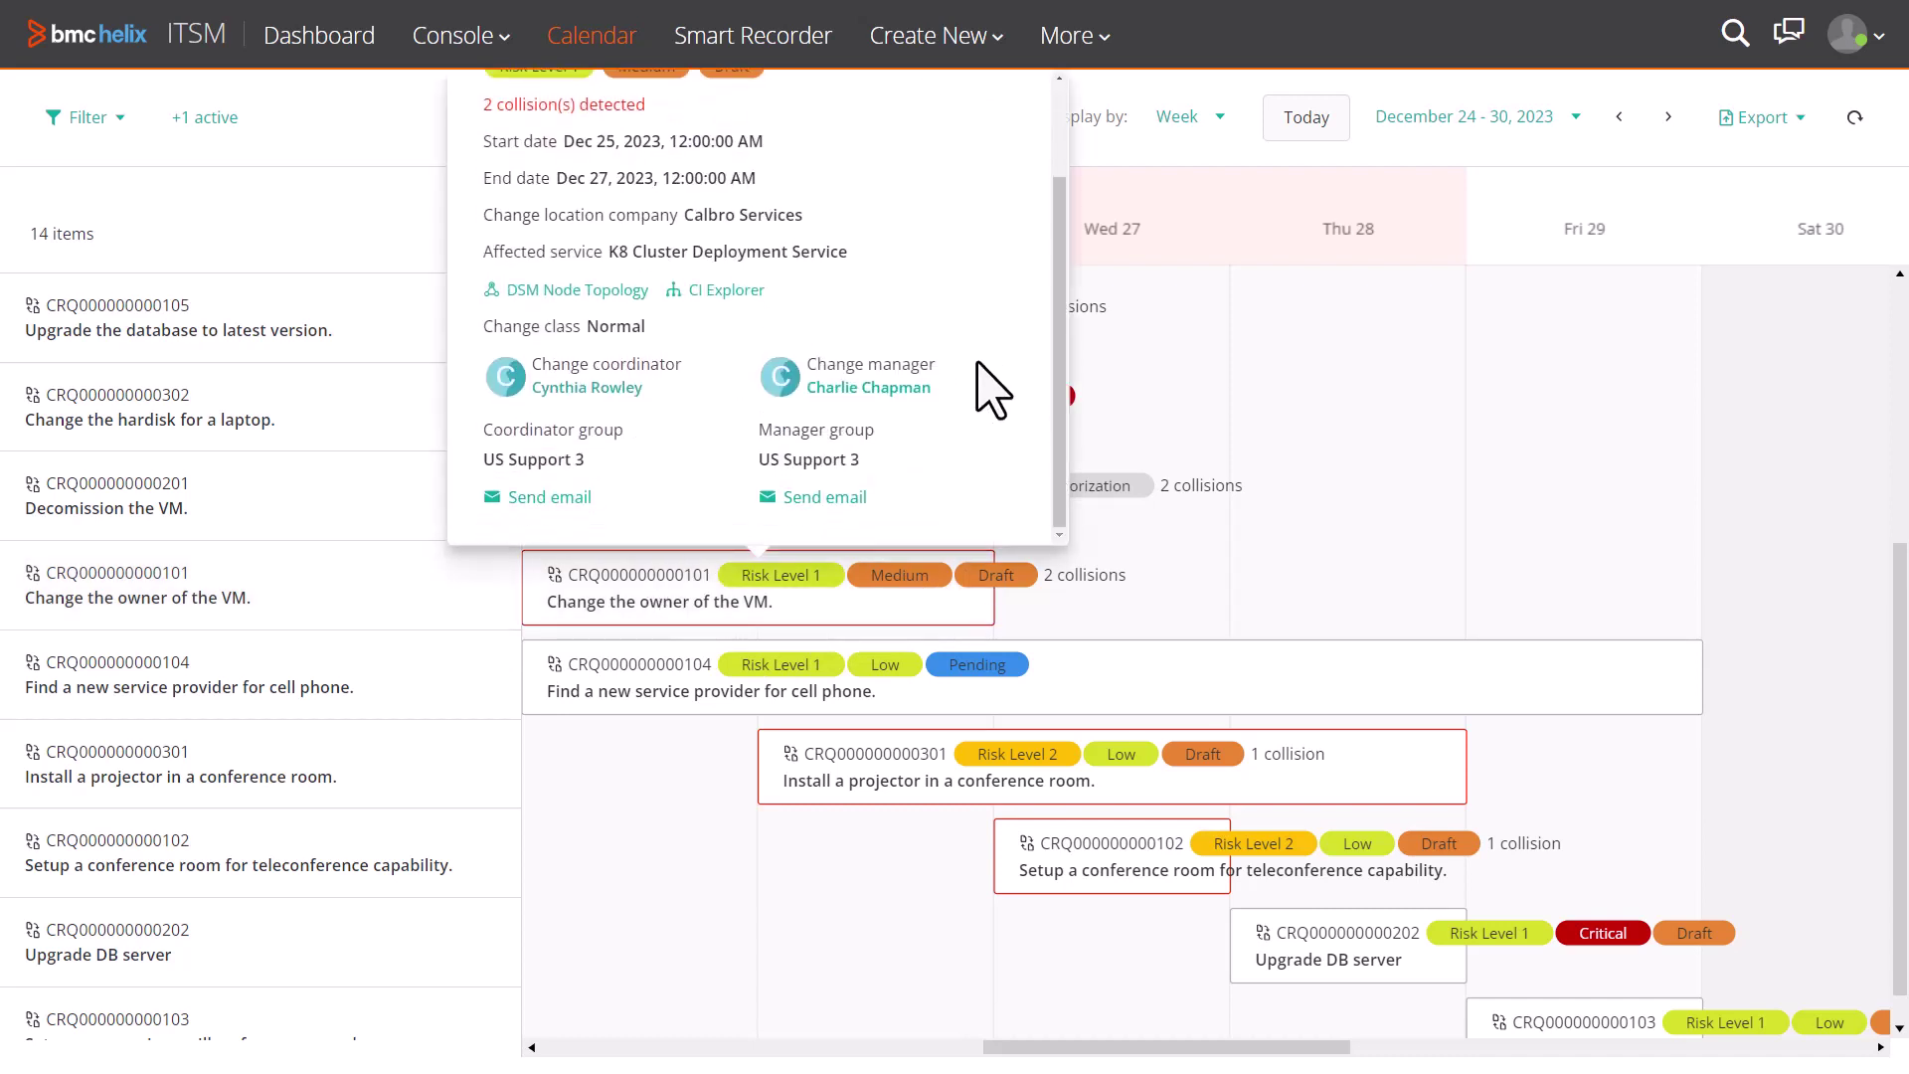
click(895, 388)
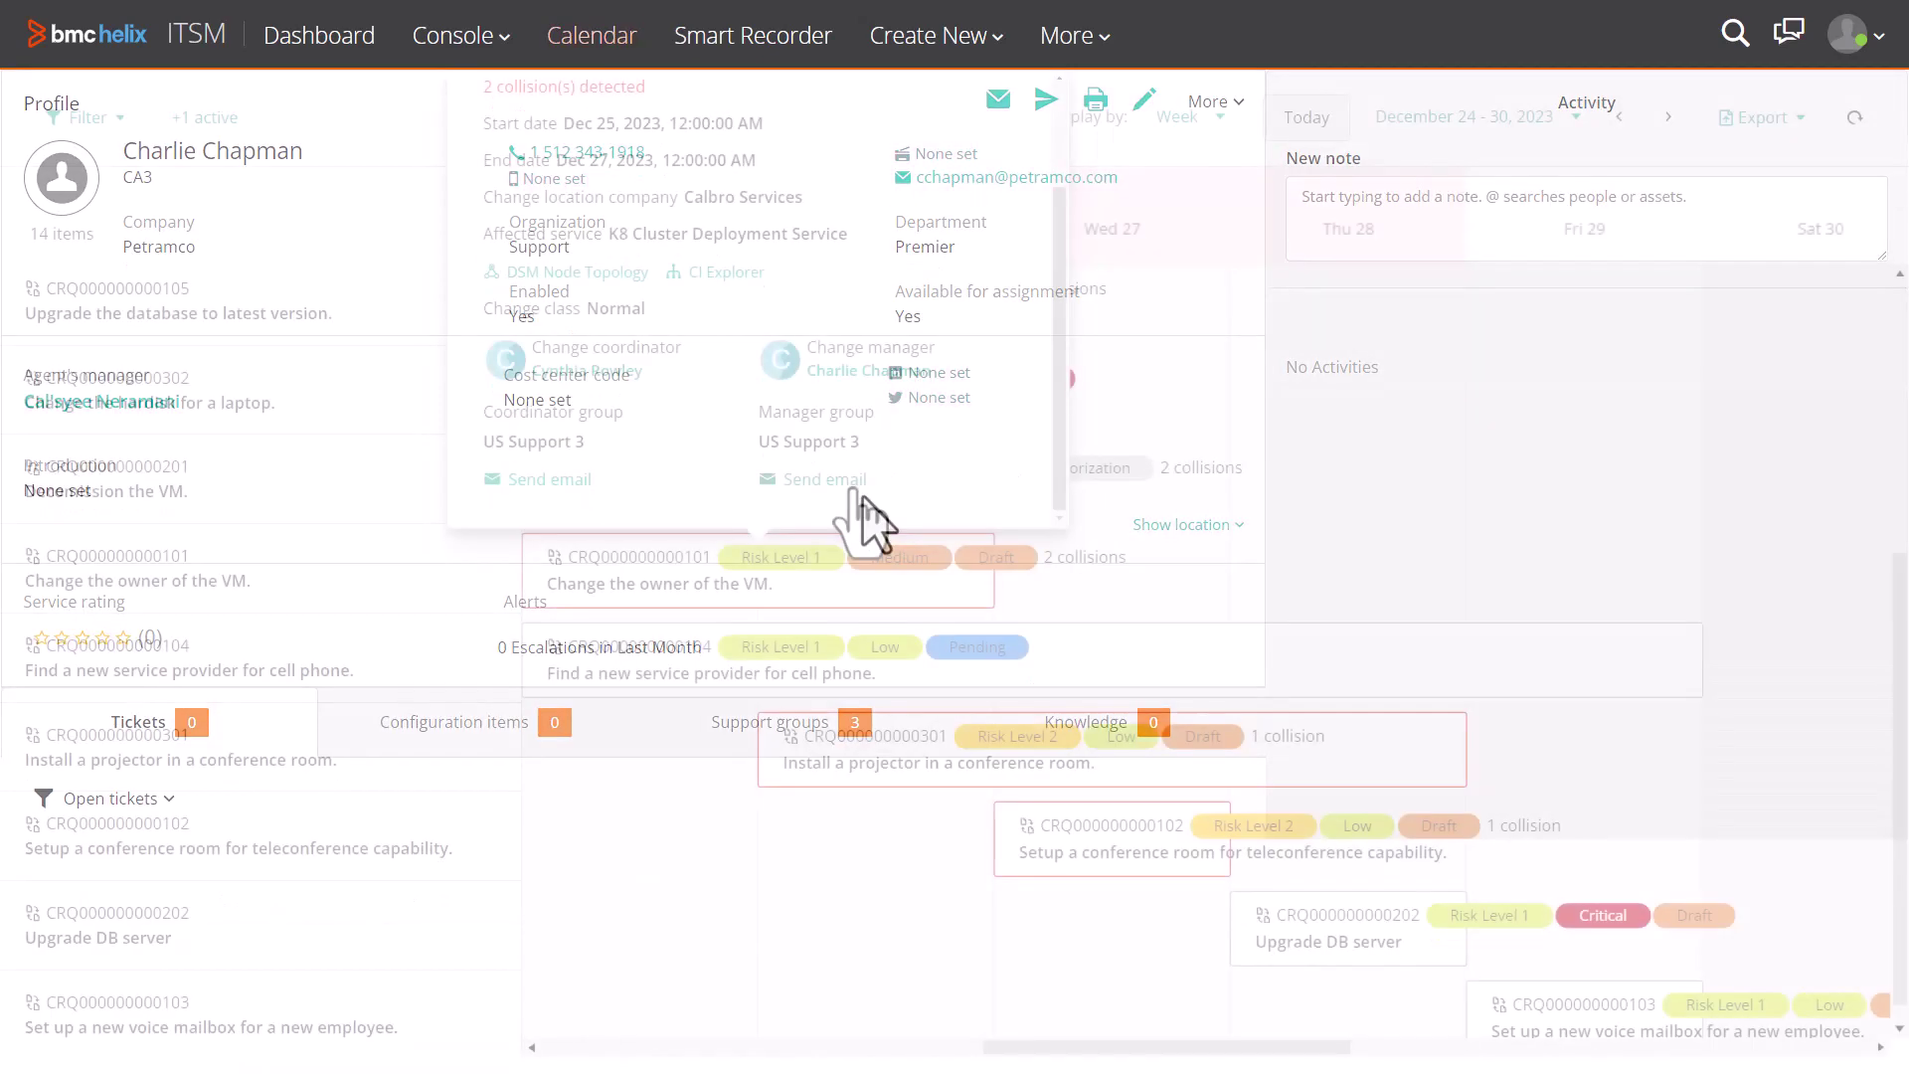
click(852, 485)
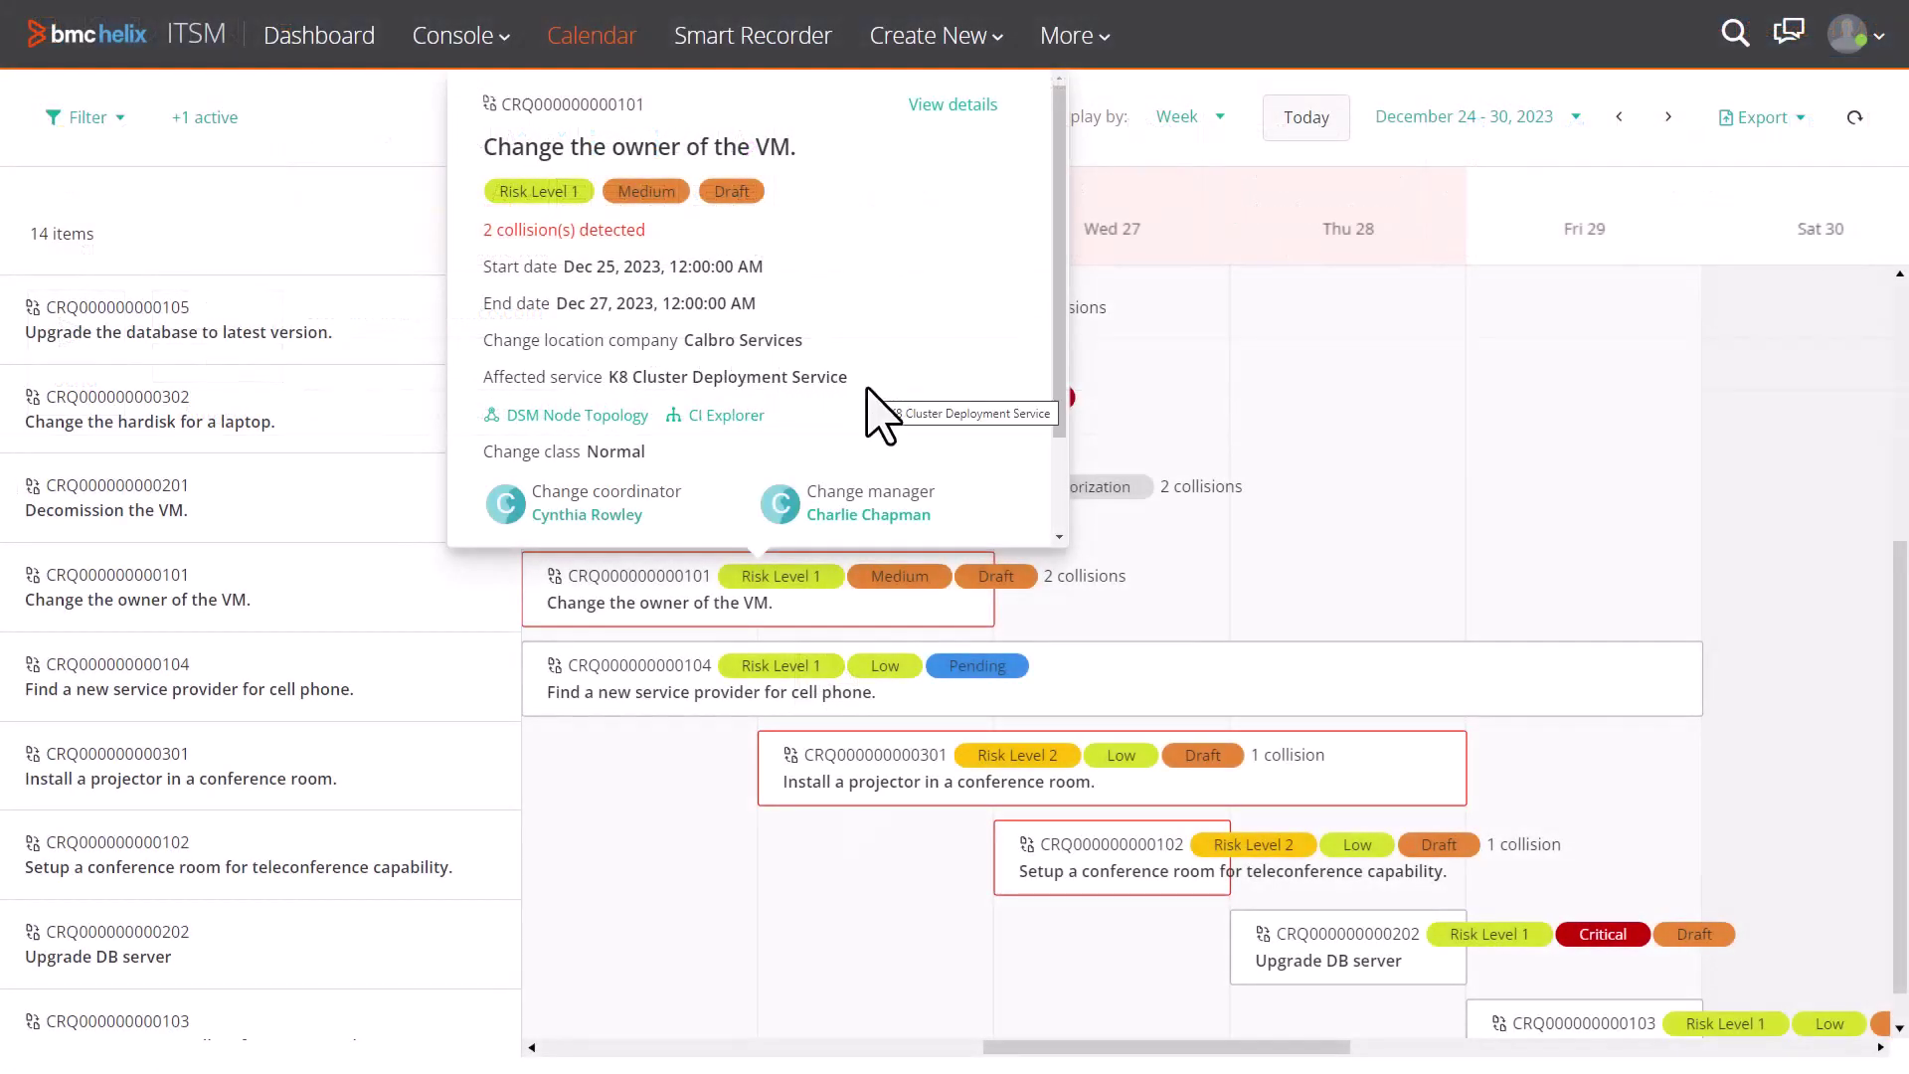
drag(850, 378, 607, 380)
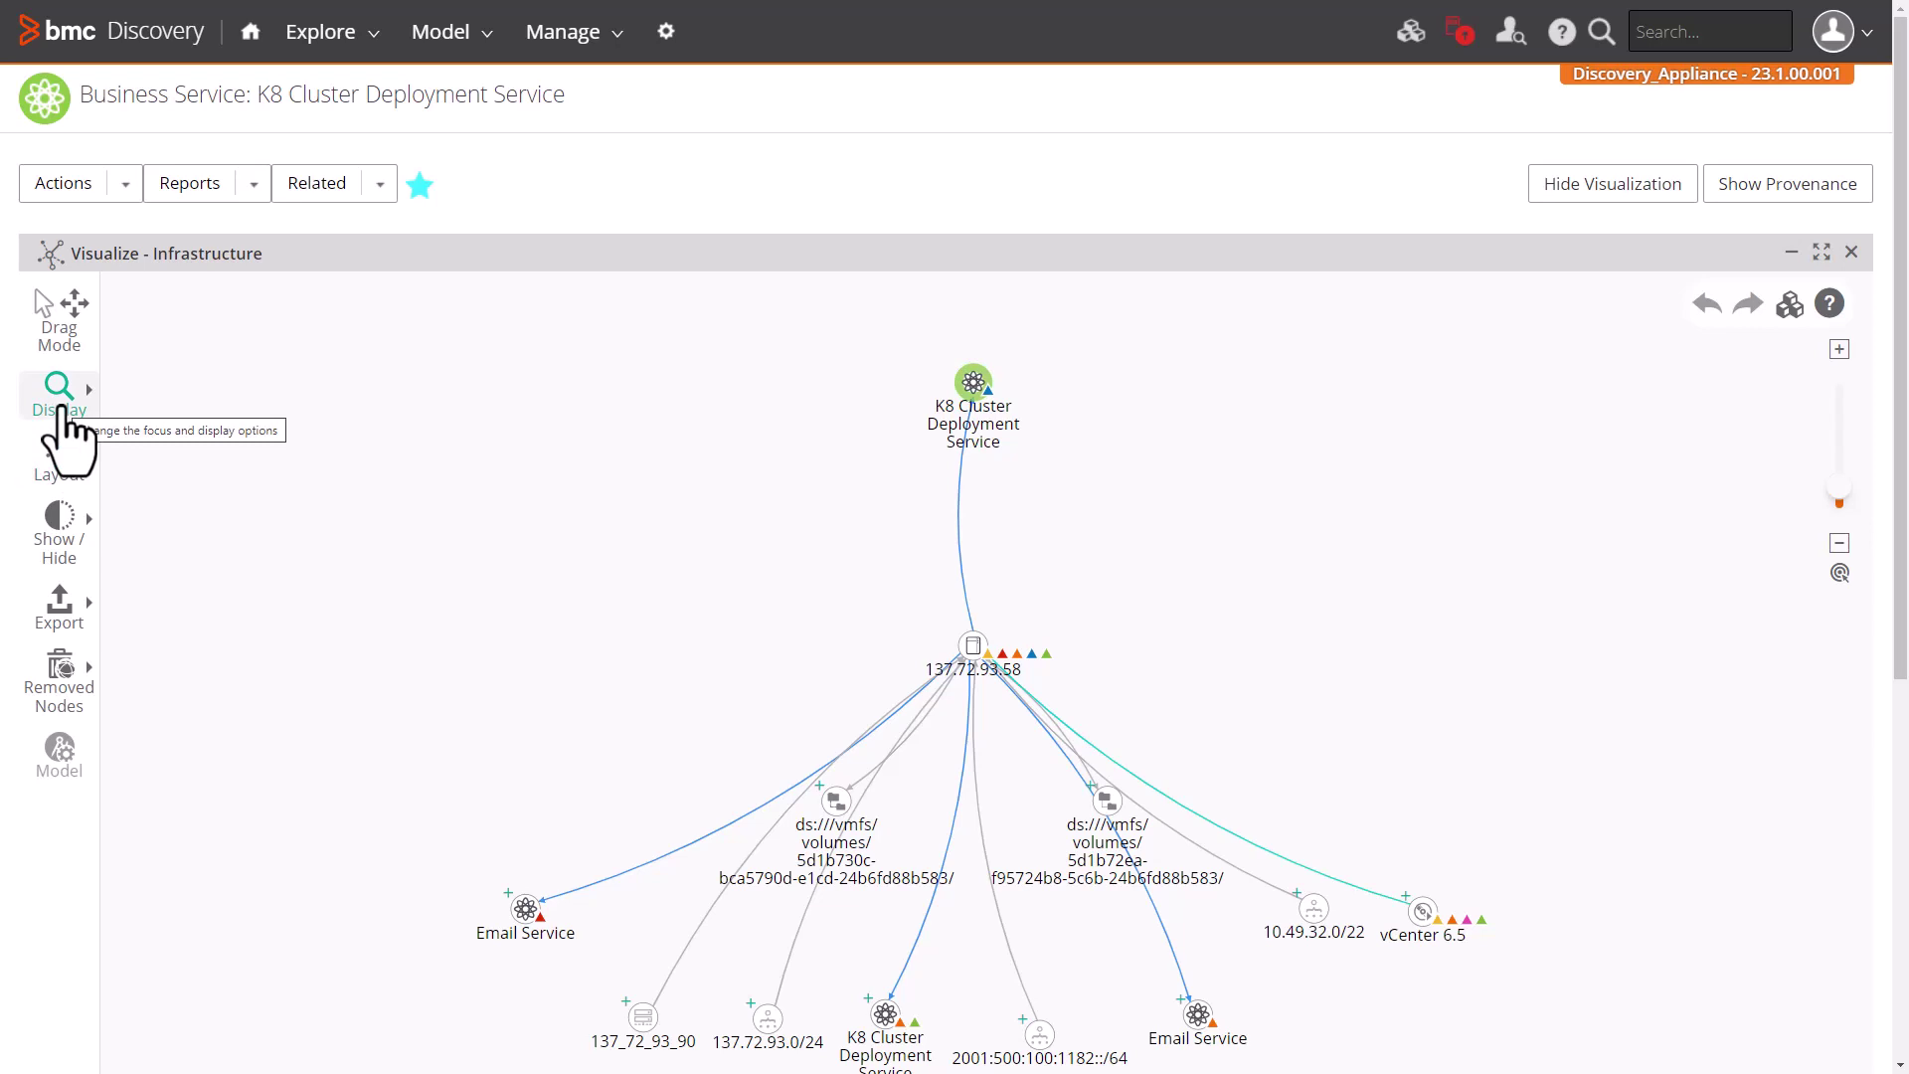
Set the graph to Infrastructure focus, try Root at top, then settle on Force-directed layout.
click(60, 402)
click(247, 343)
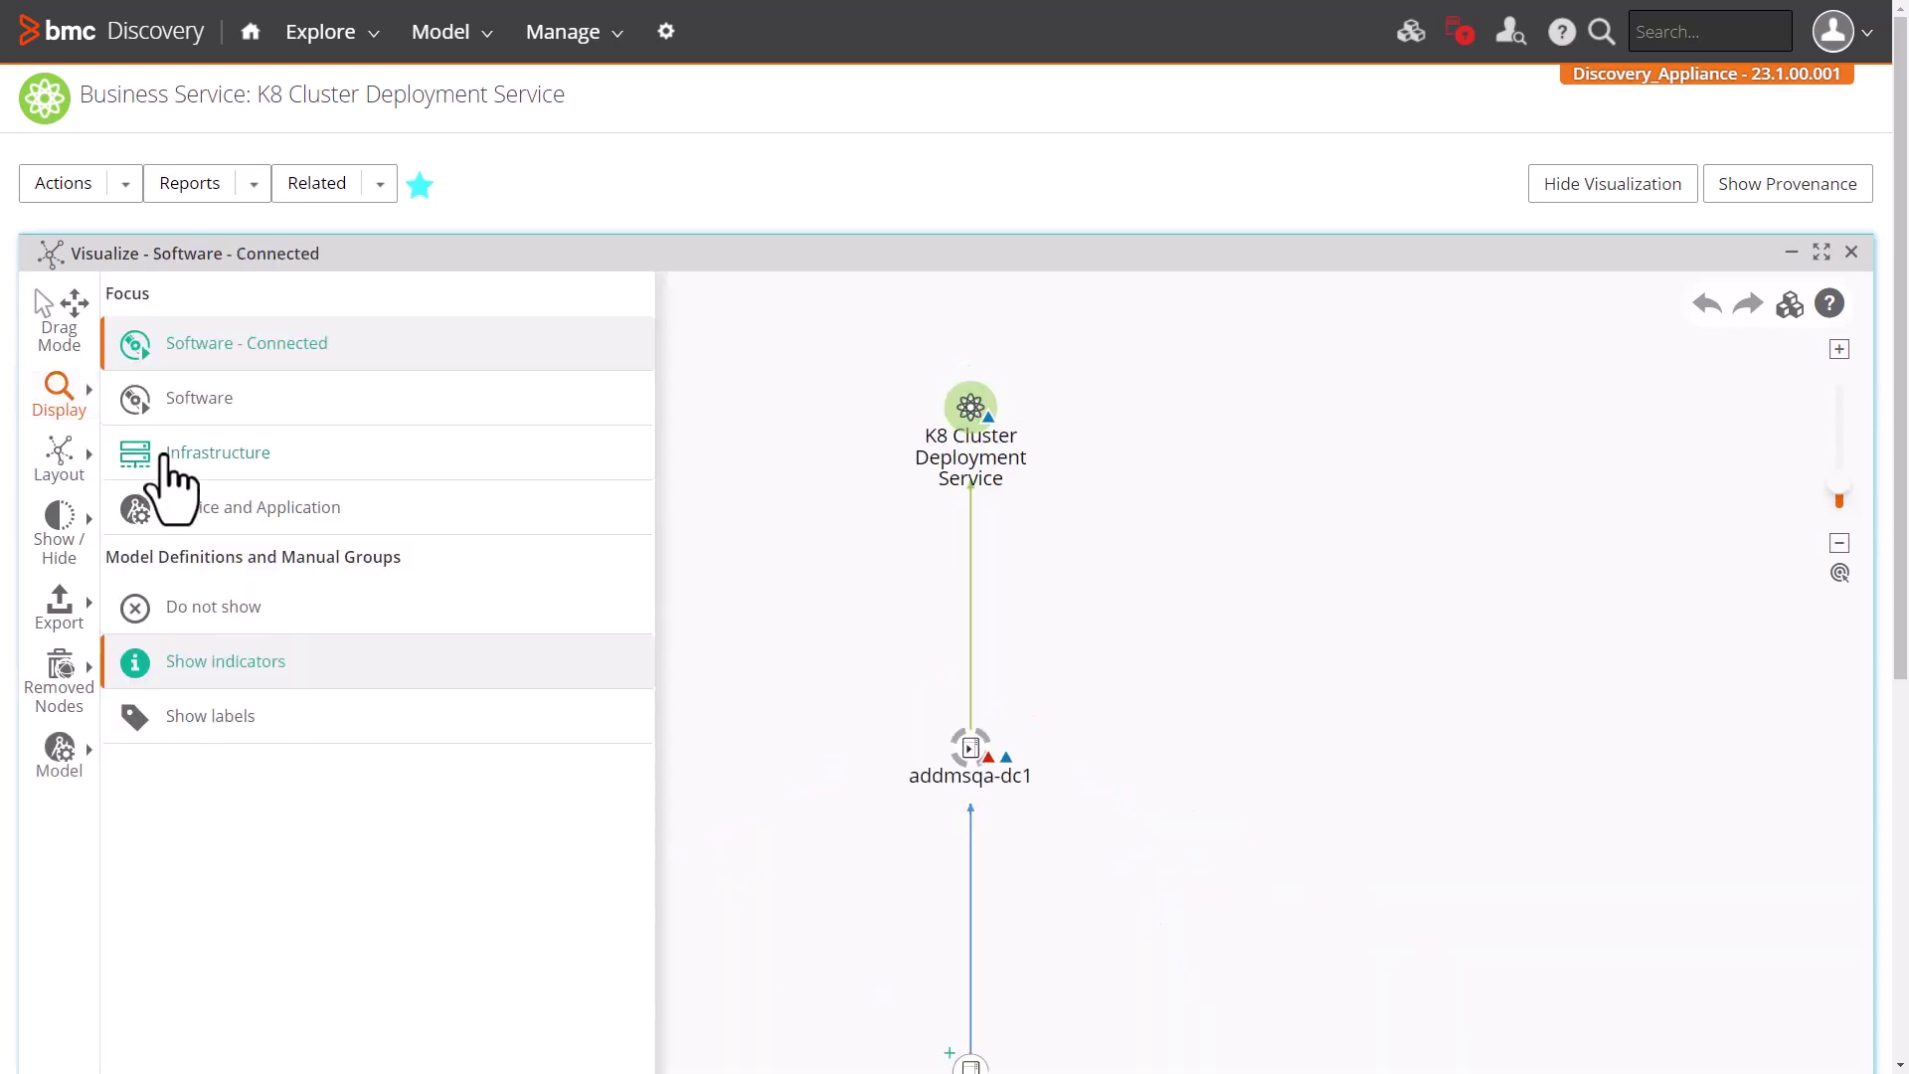
click(163, 454)
click(60, 460)
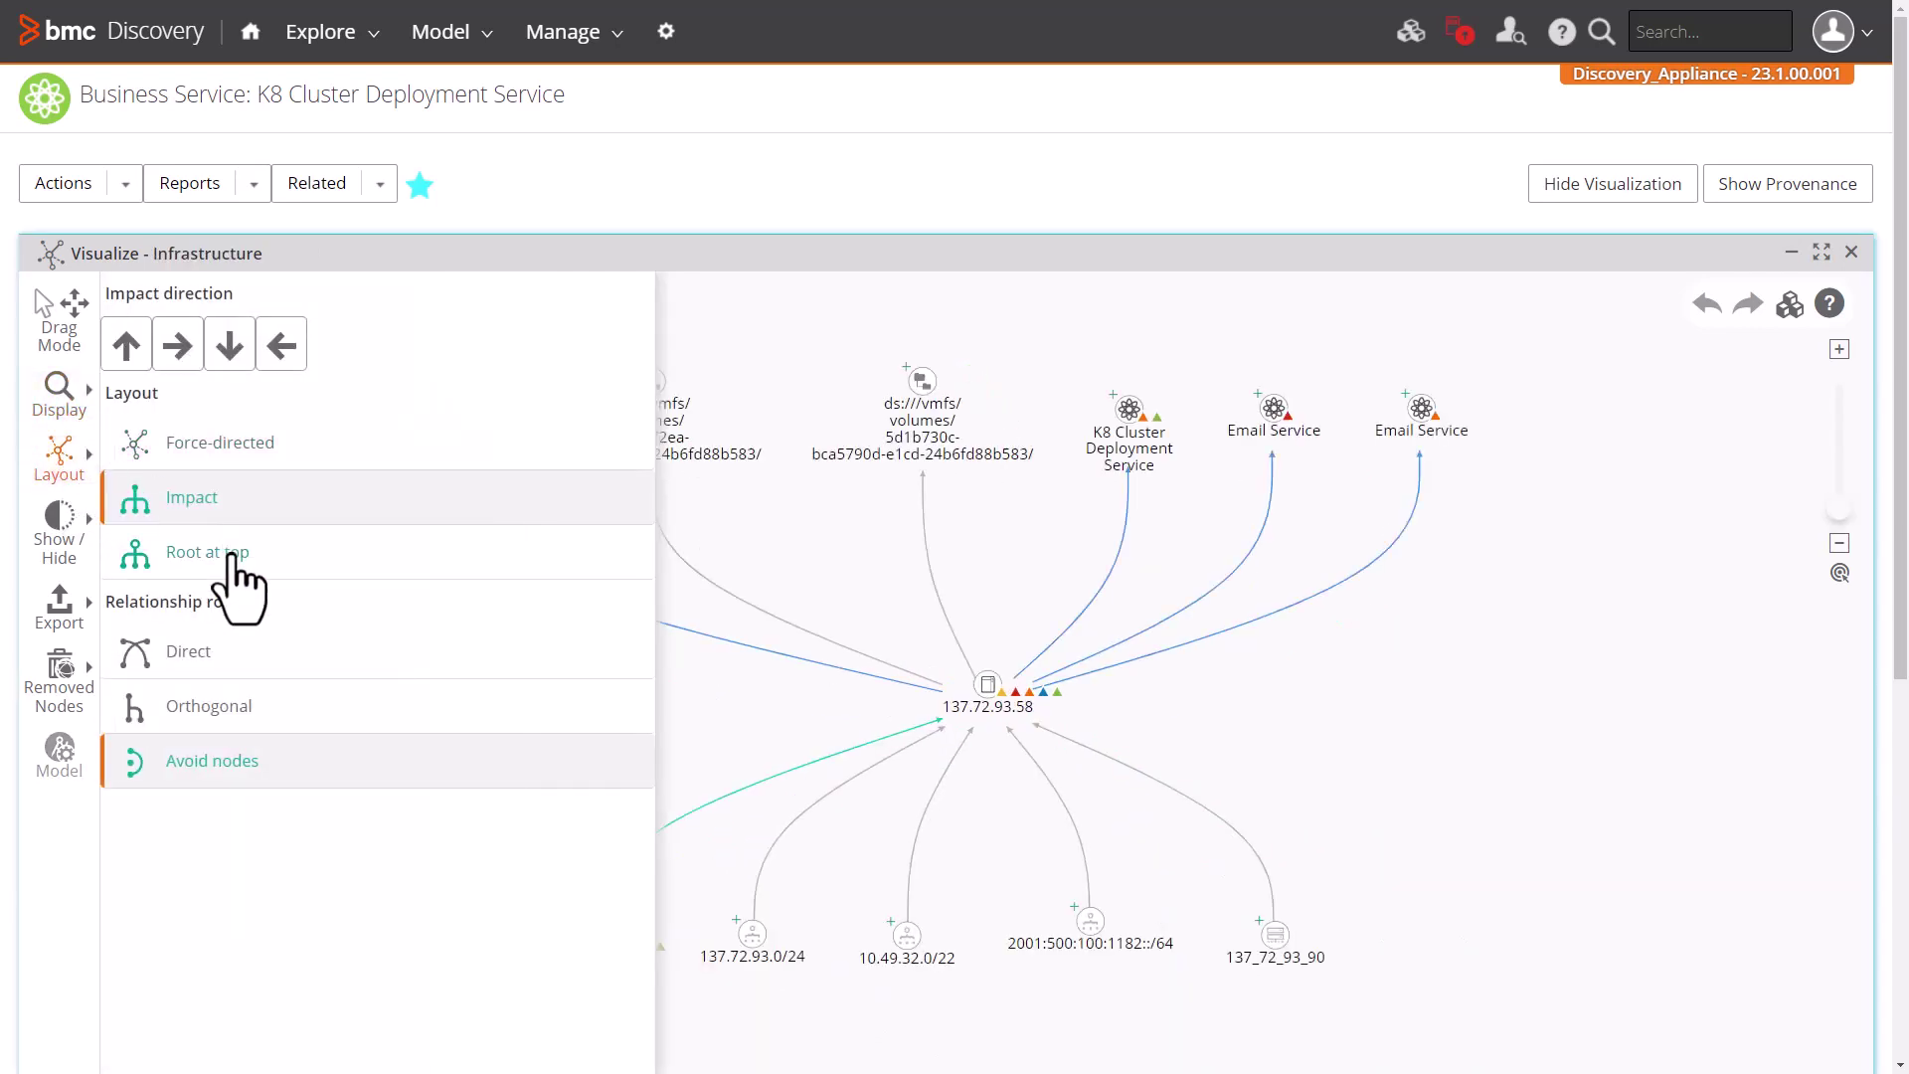
click(231, 553)
click(60, 460)
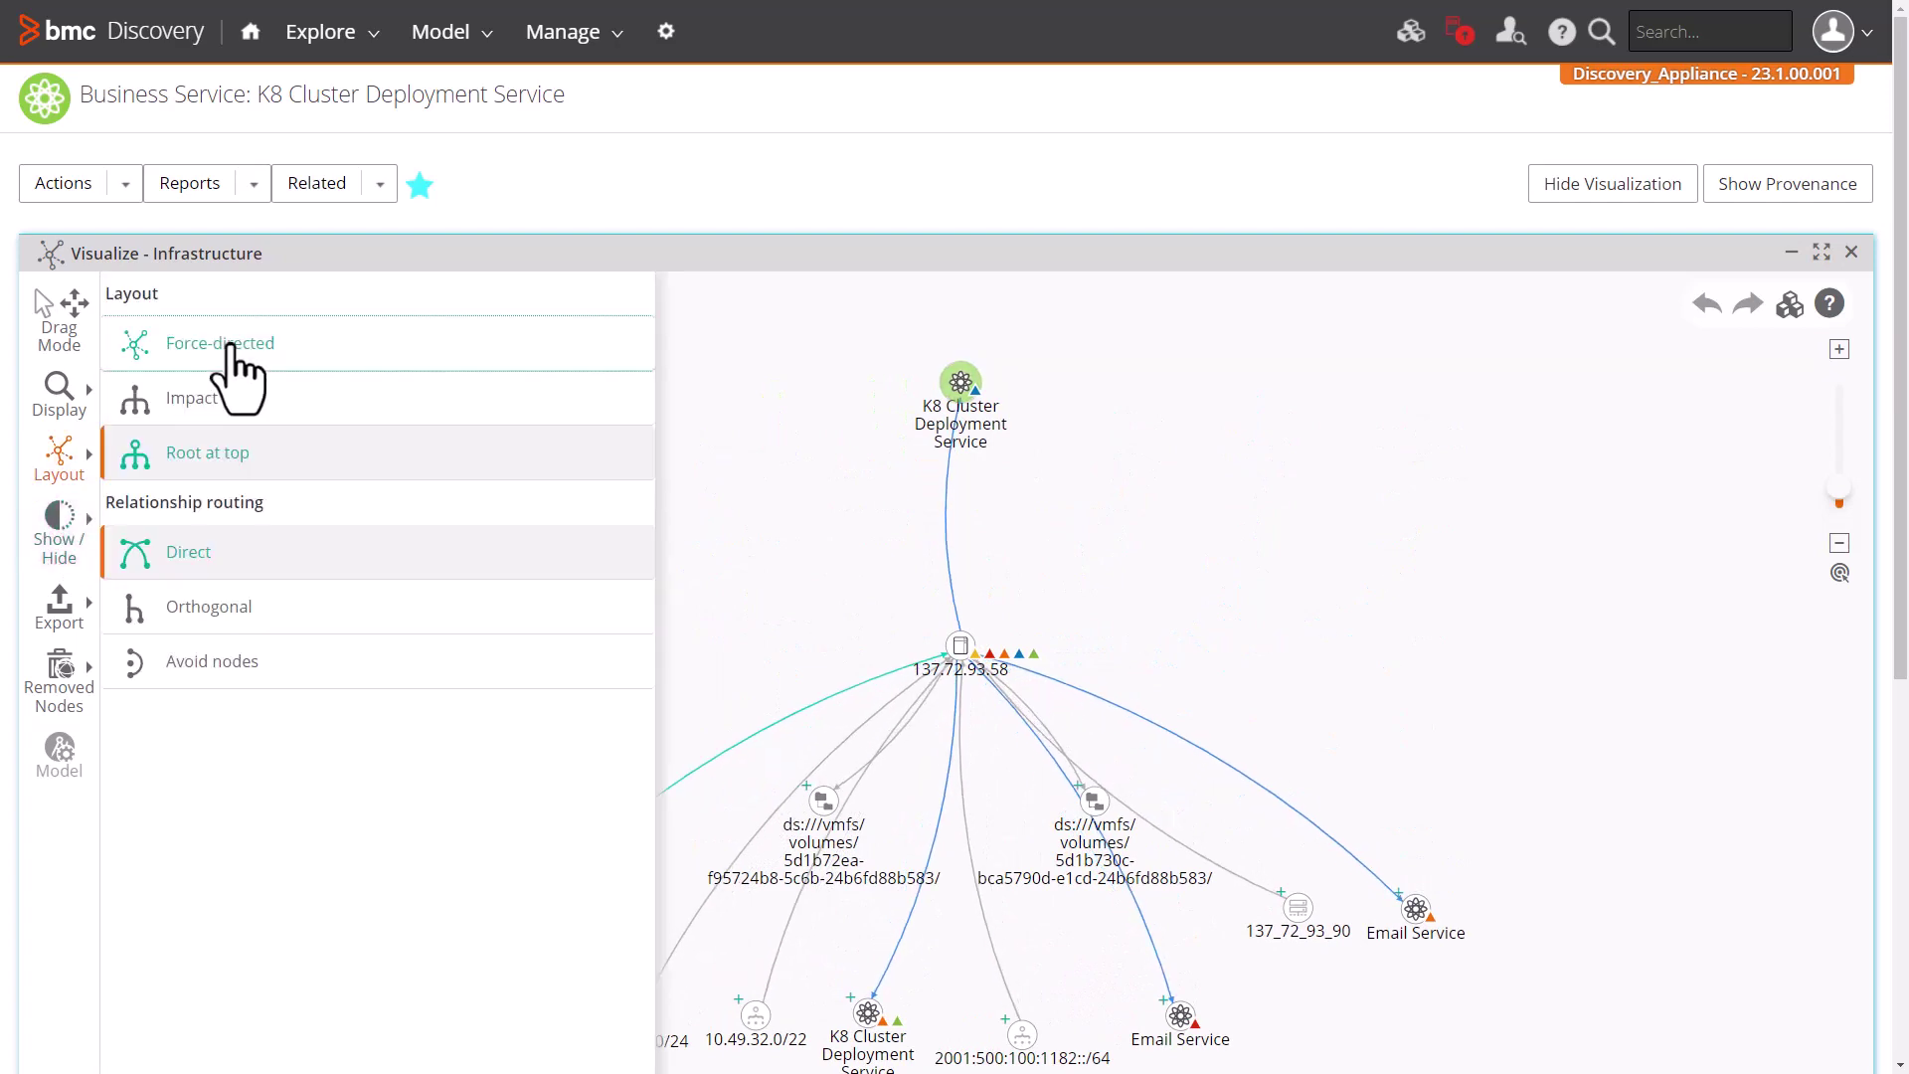
click(230, 345)
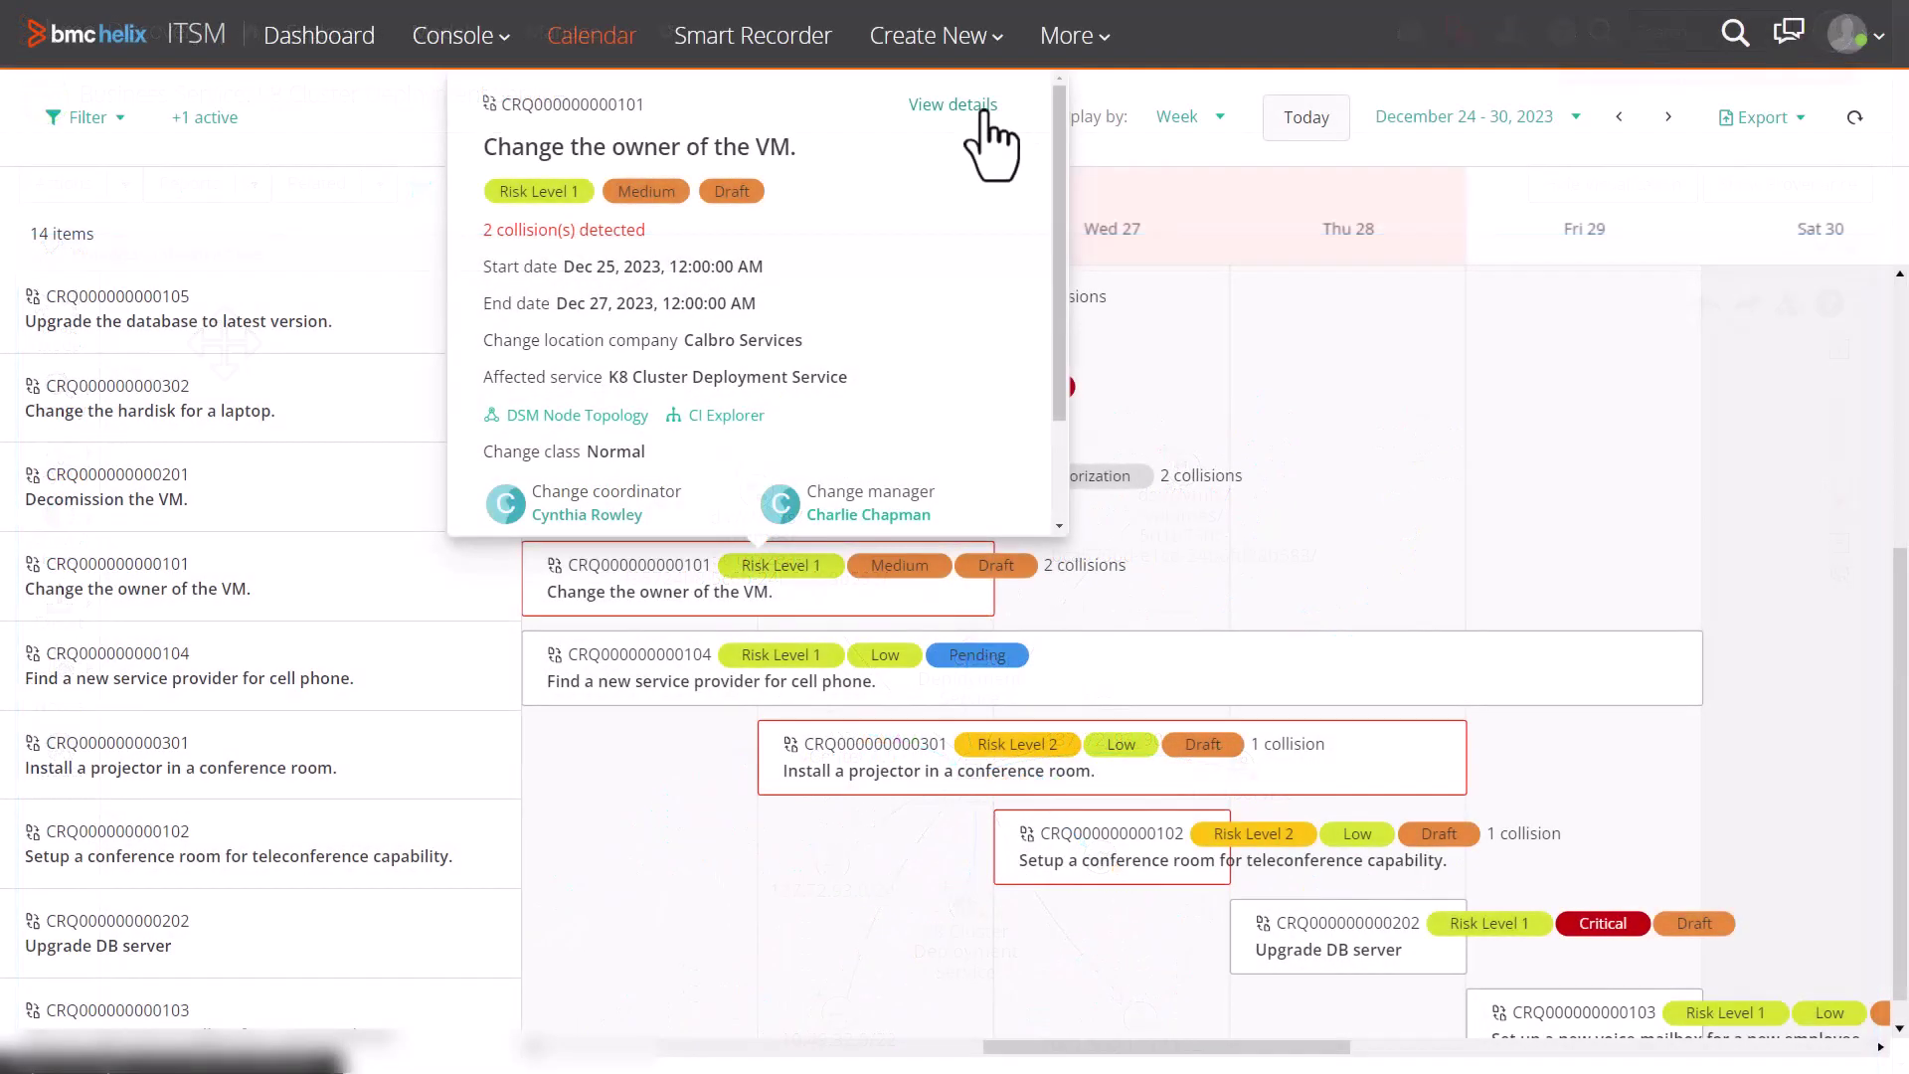
Open the VM owner change's record, jump the calendar to December 25, 2023, then switch to Week display.
click(983, 108)
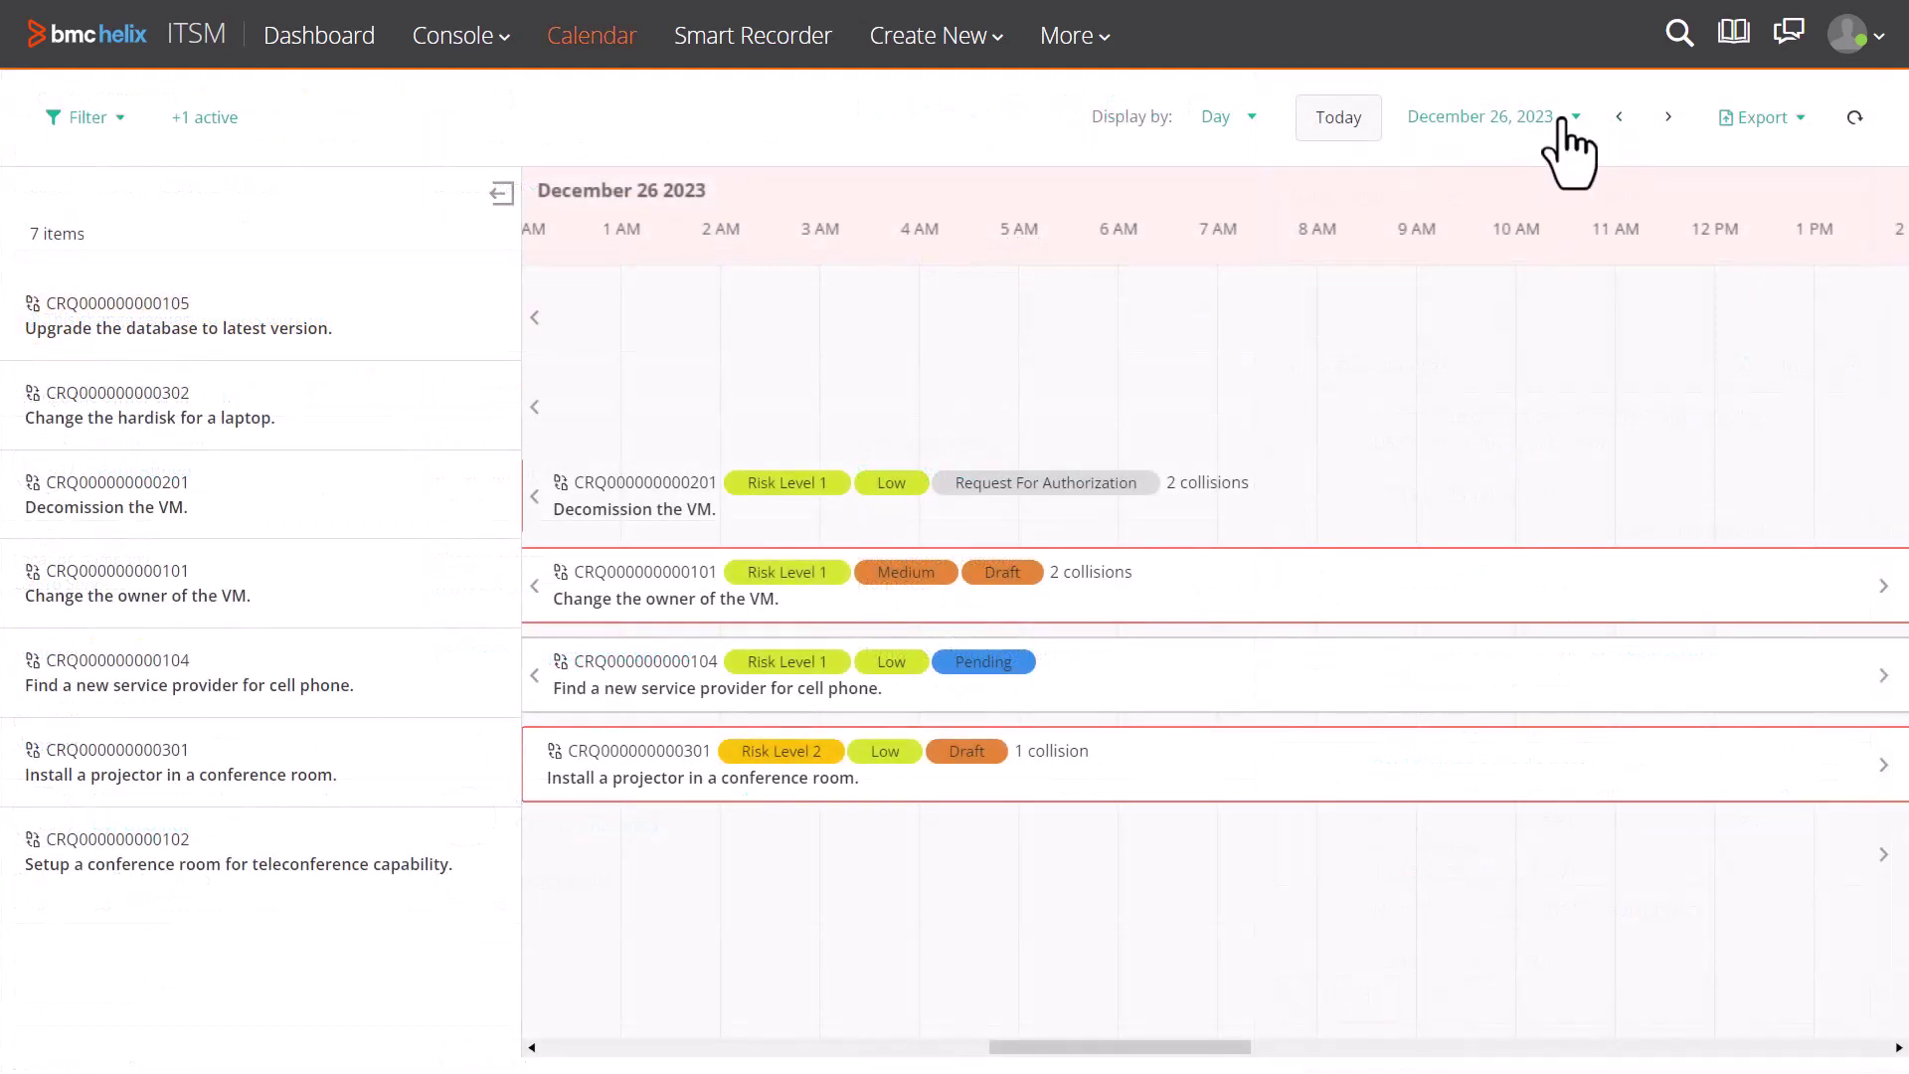
click(1559, 124)
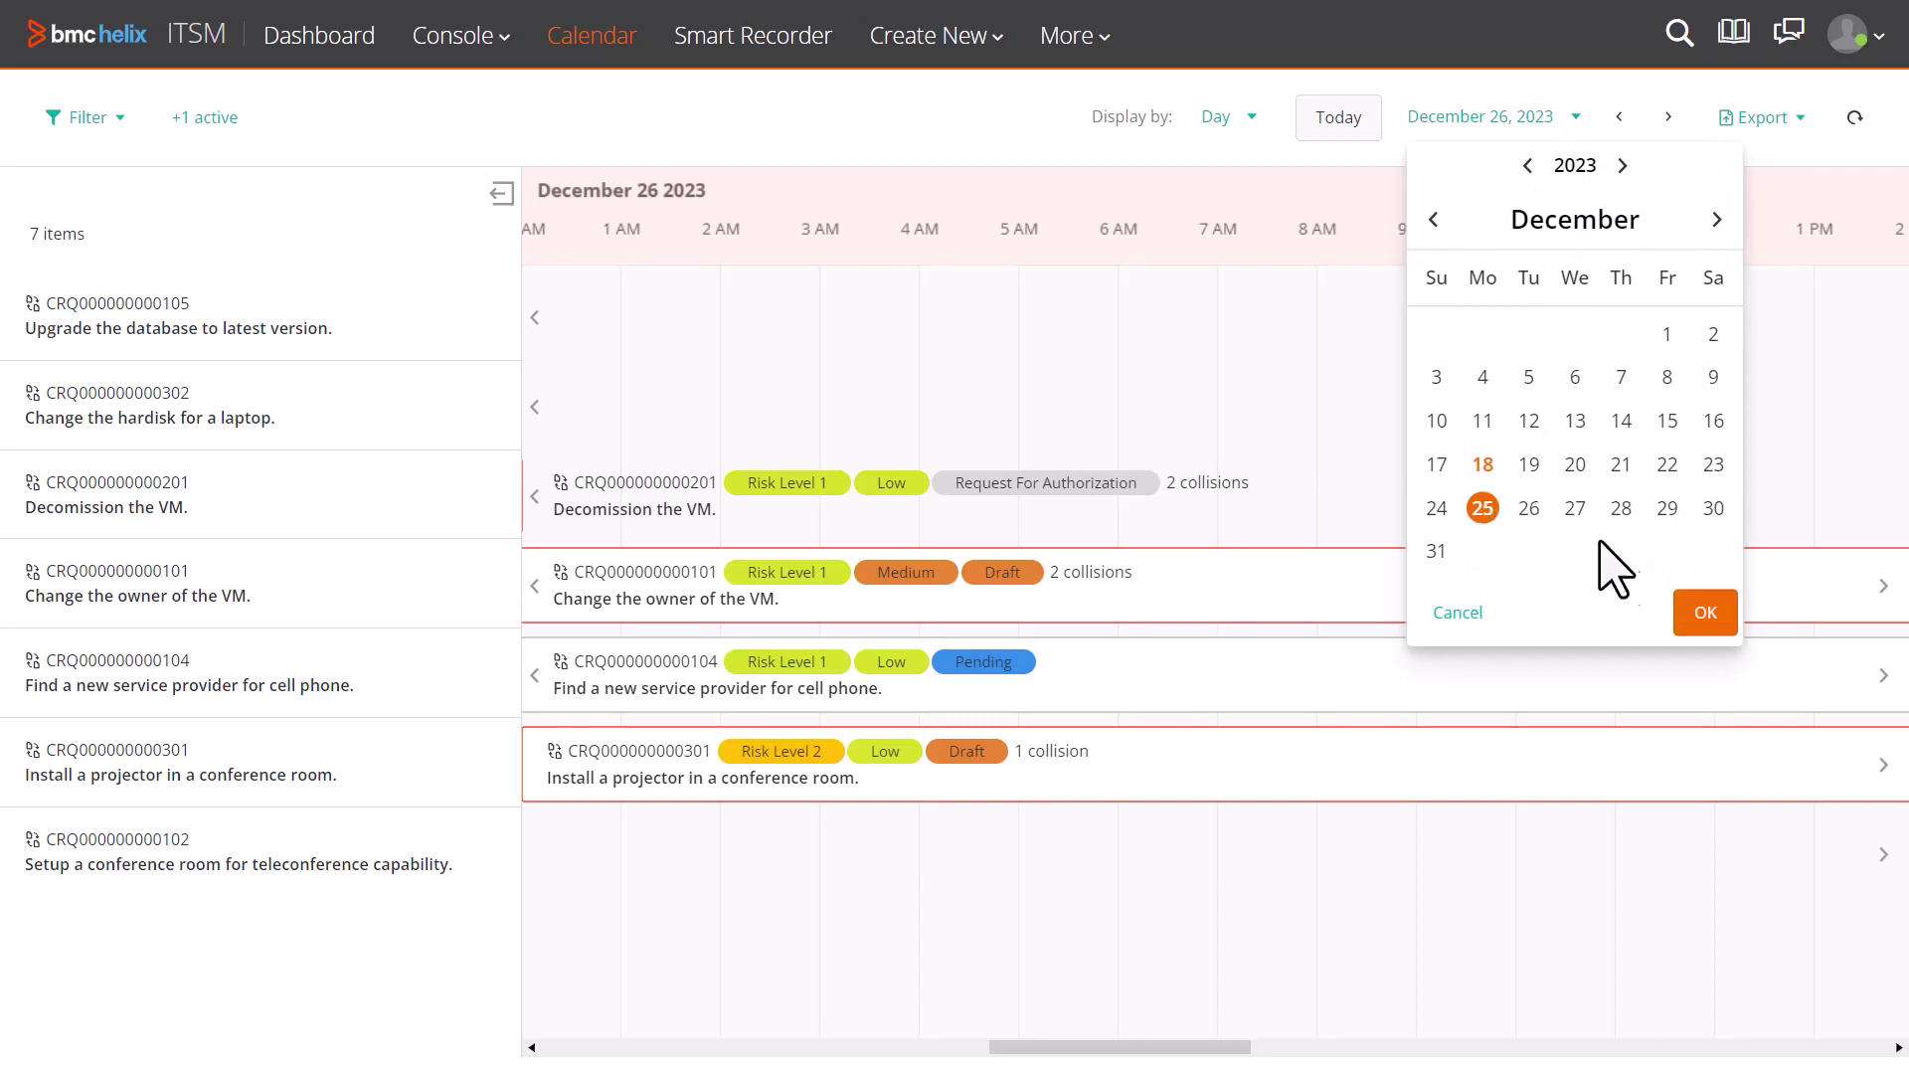
click(1704, 613)
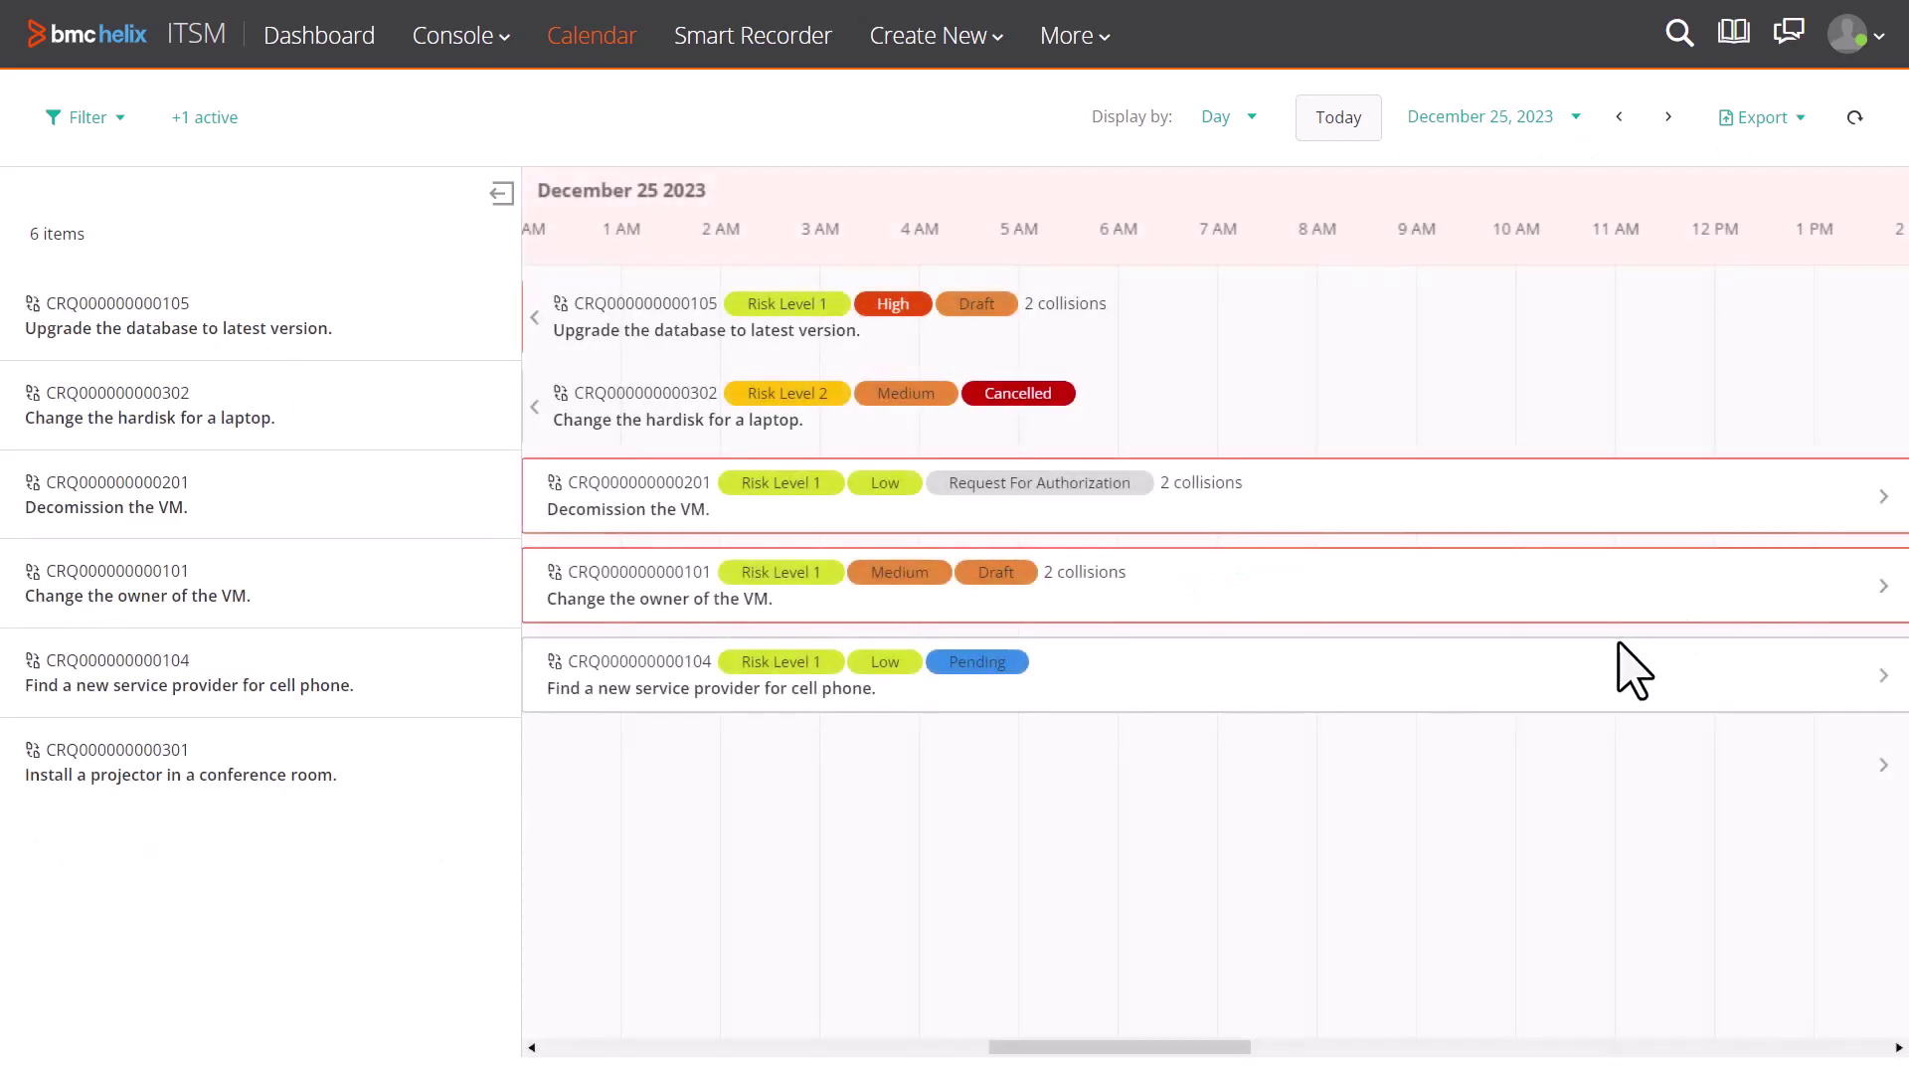
click(1667, 117)
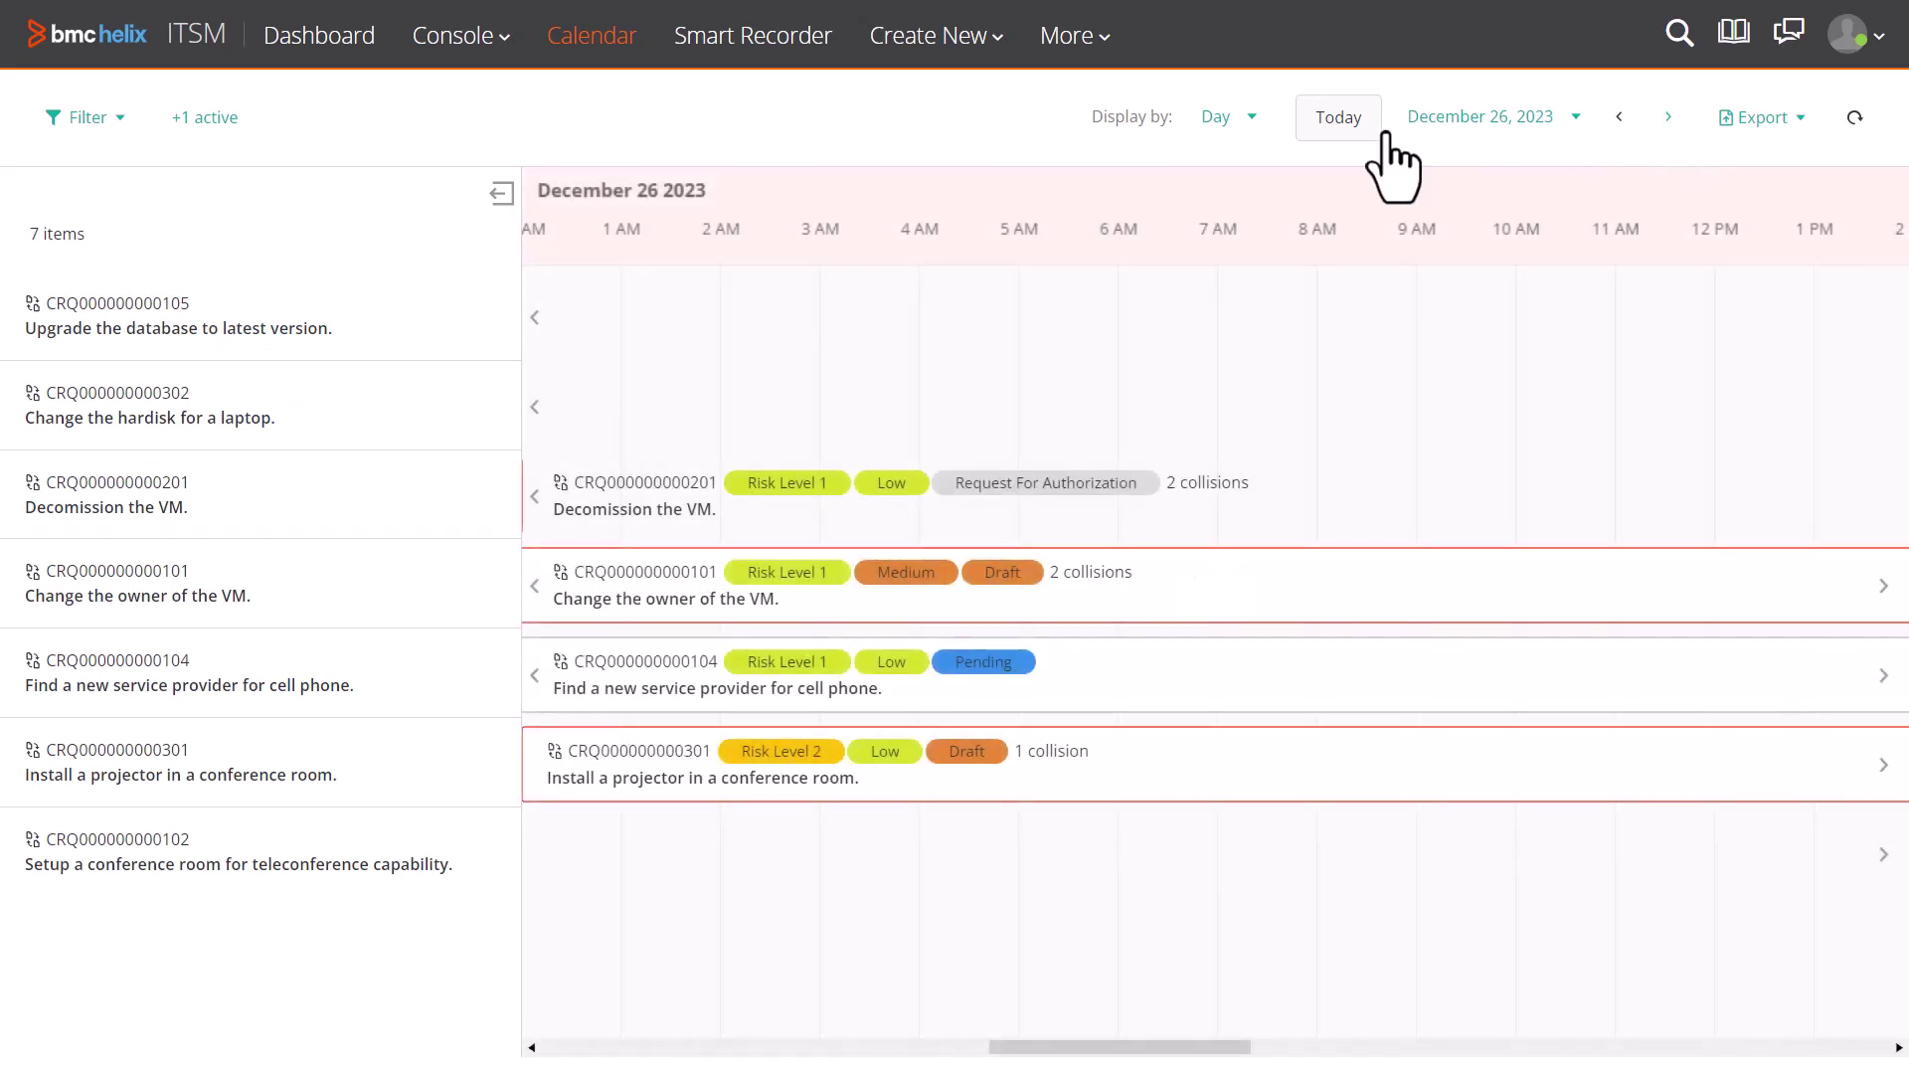
click(1238, 122)
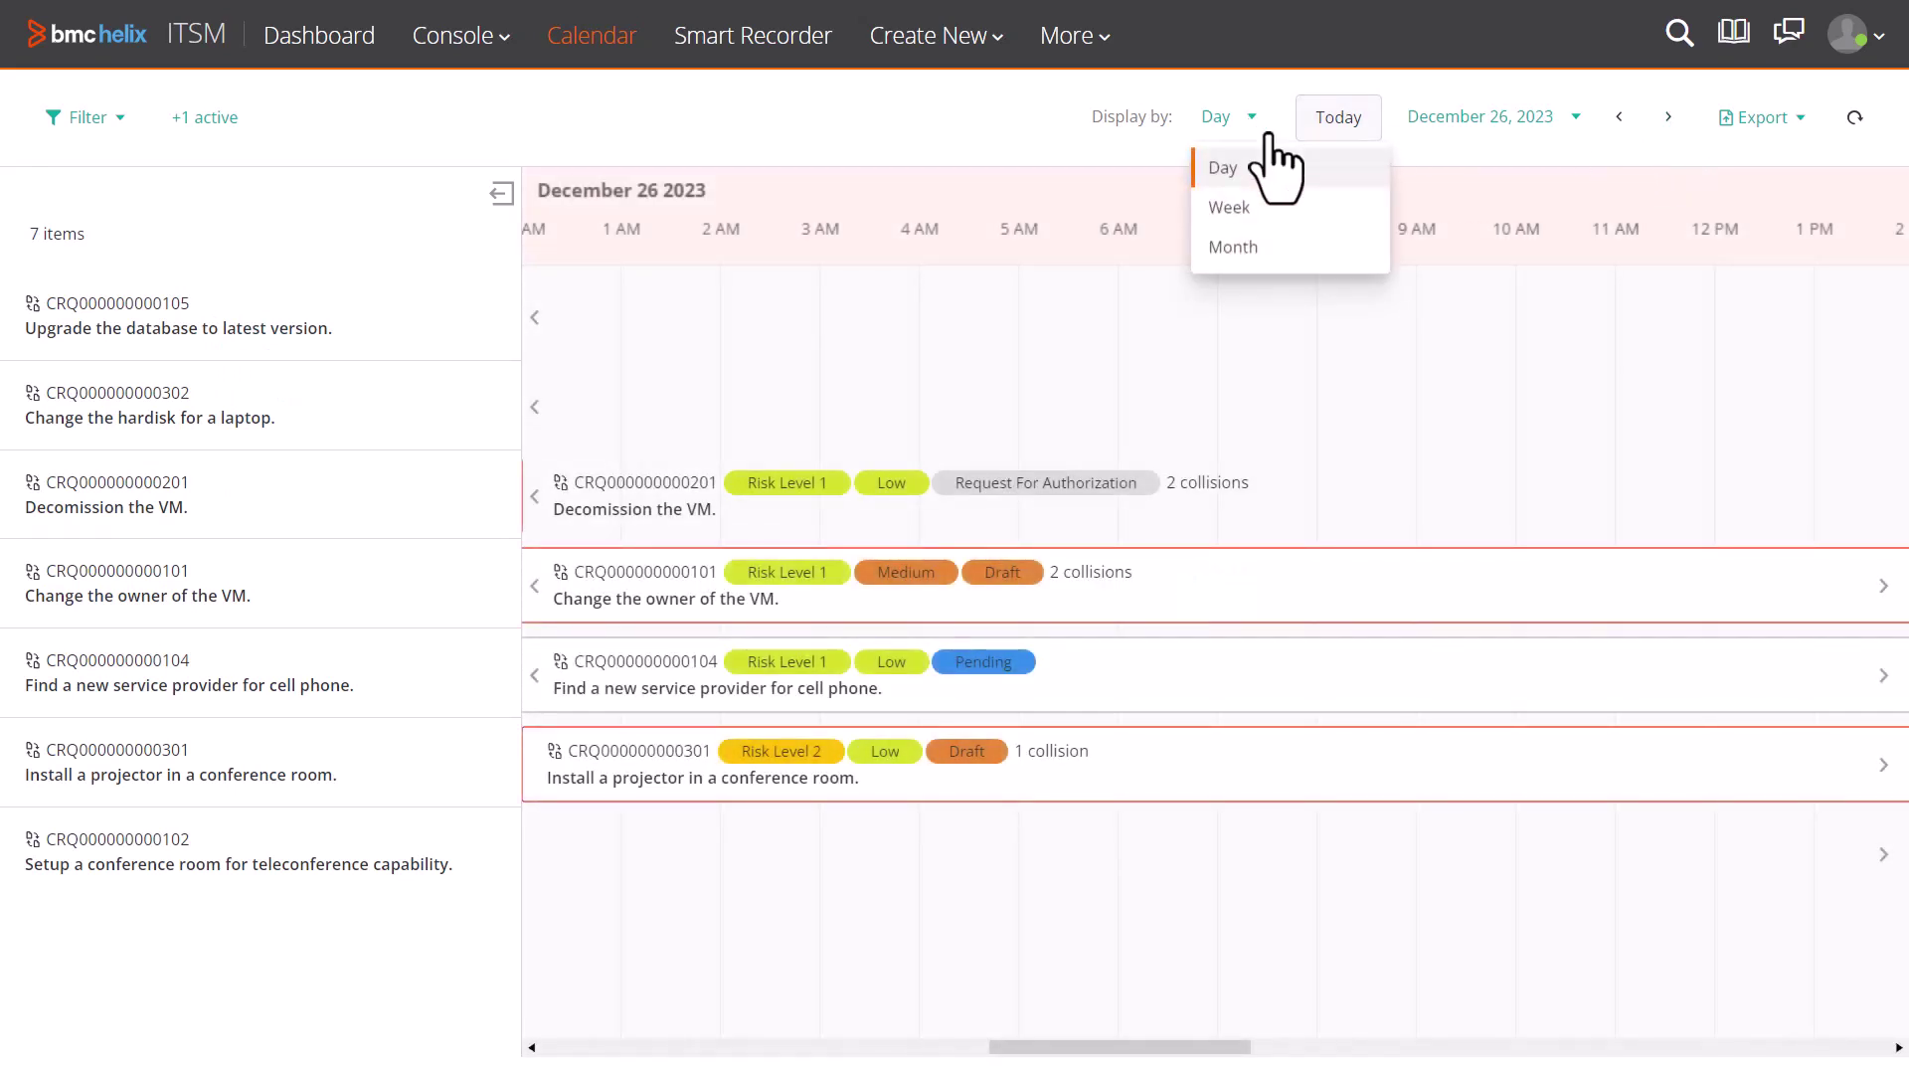
click(1303, 211)
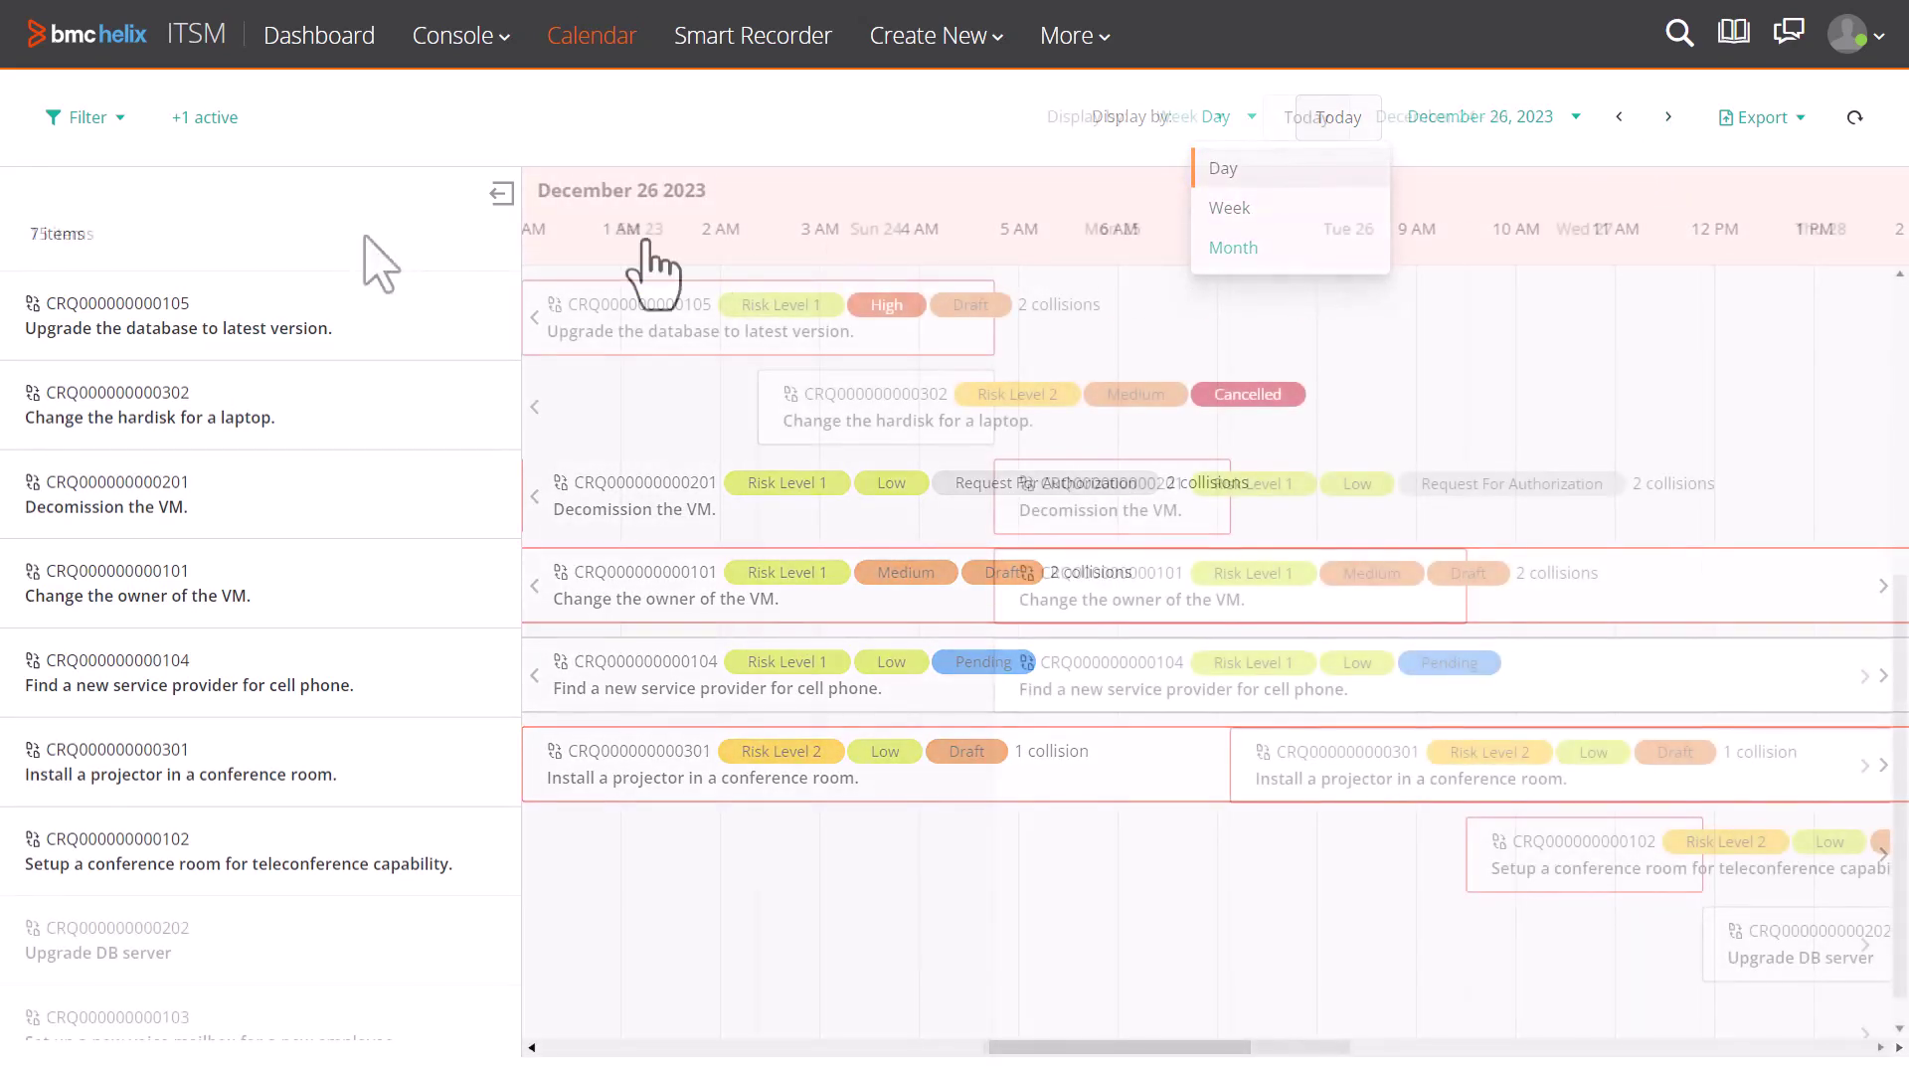
In the calendar filters, expand Priority and tick Critical.
click(122, 119)
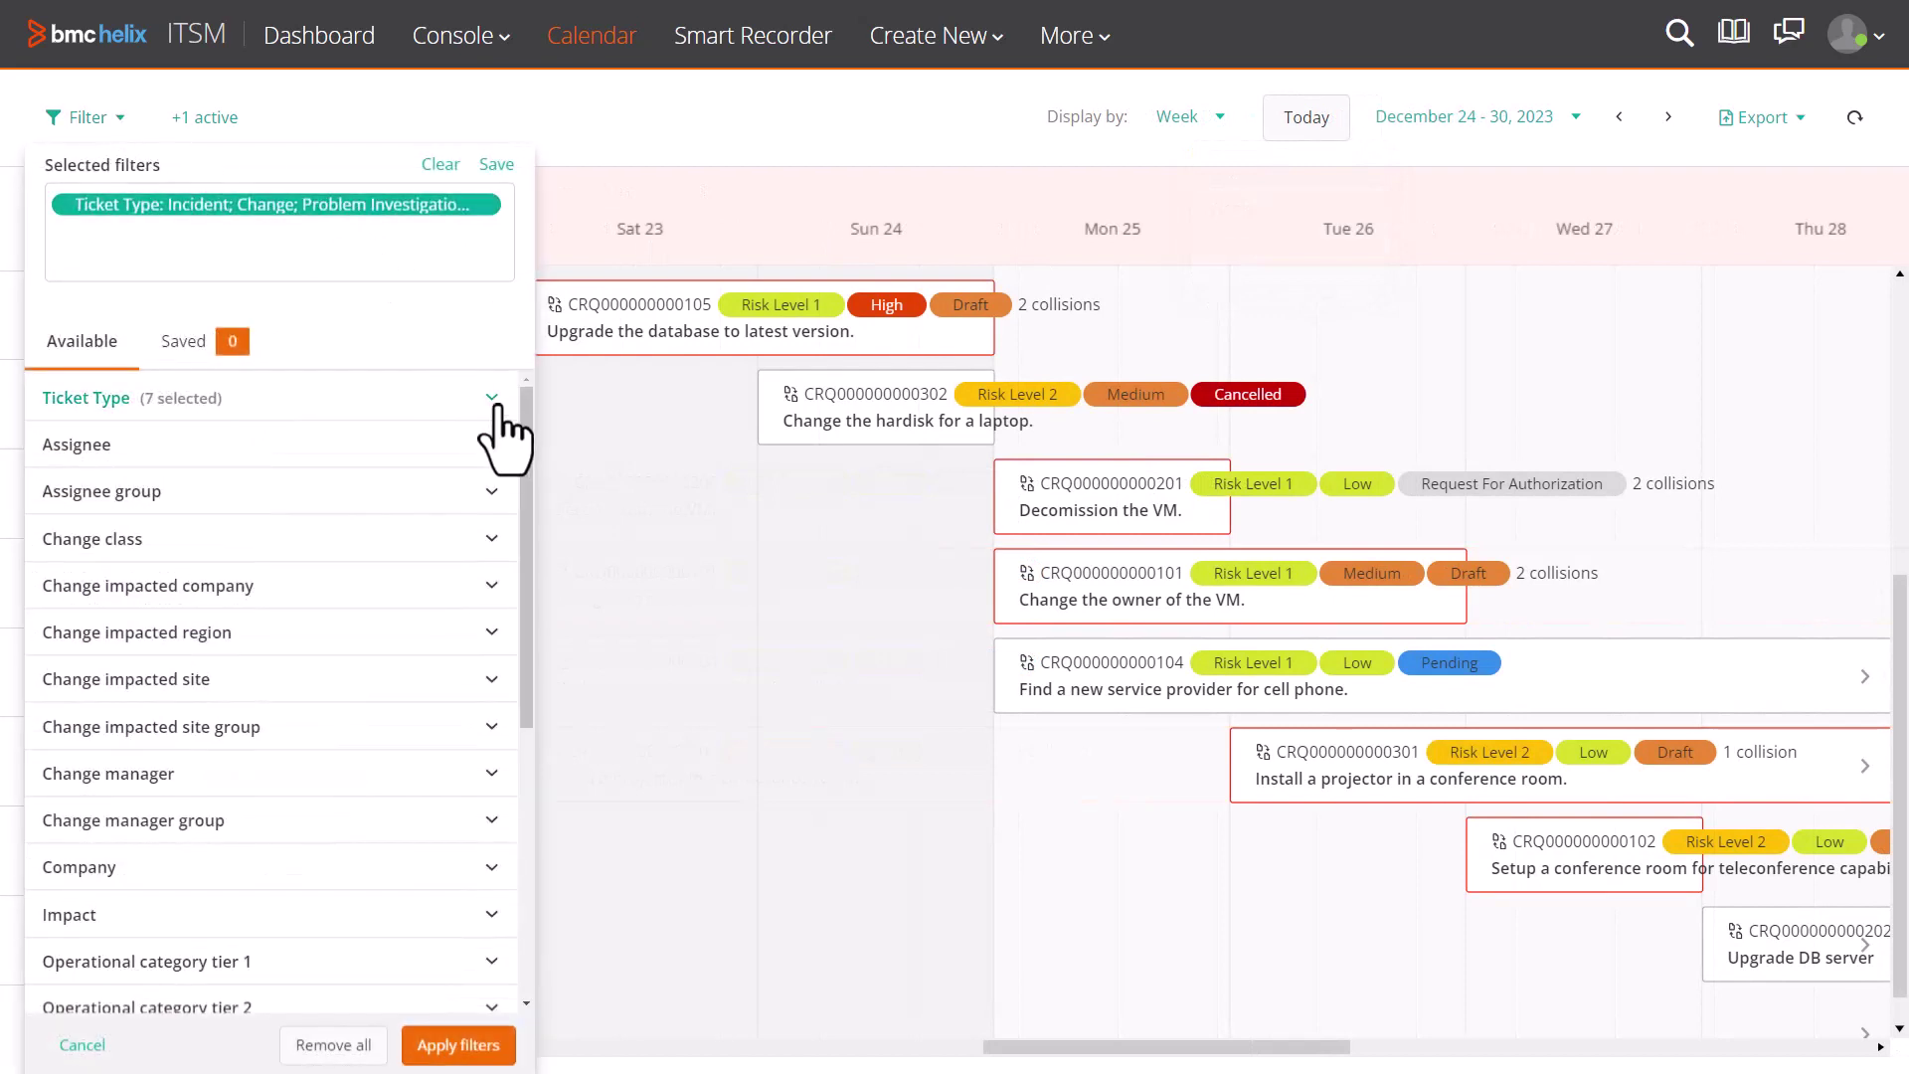
scroll(495, 417, down, 5)
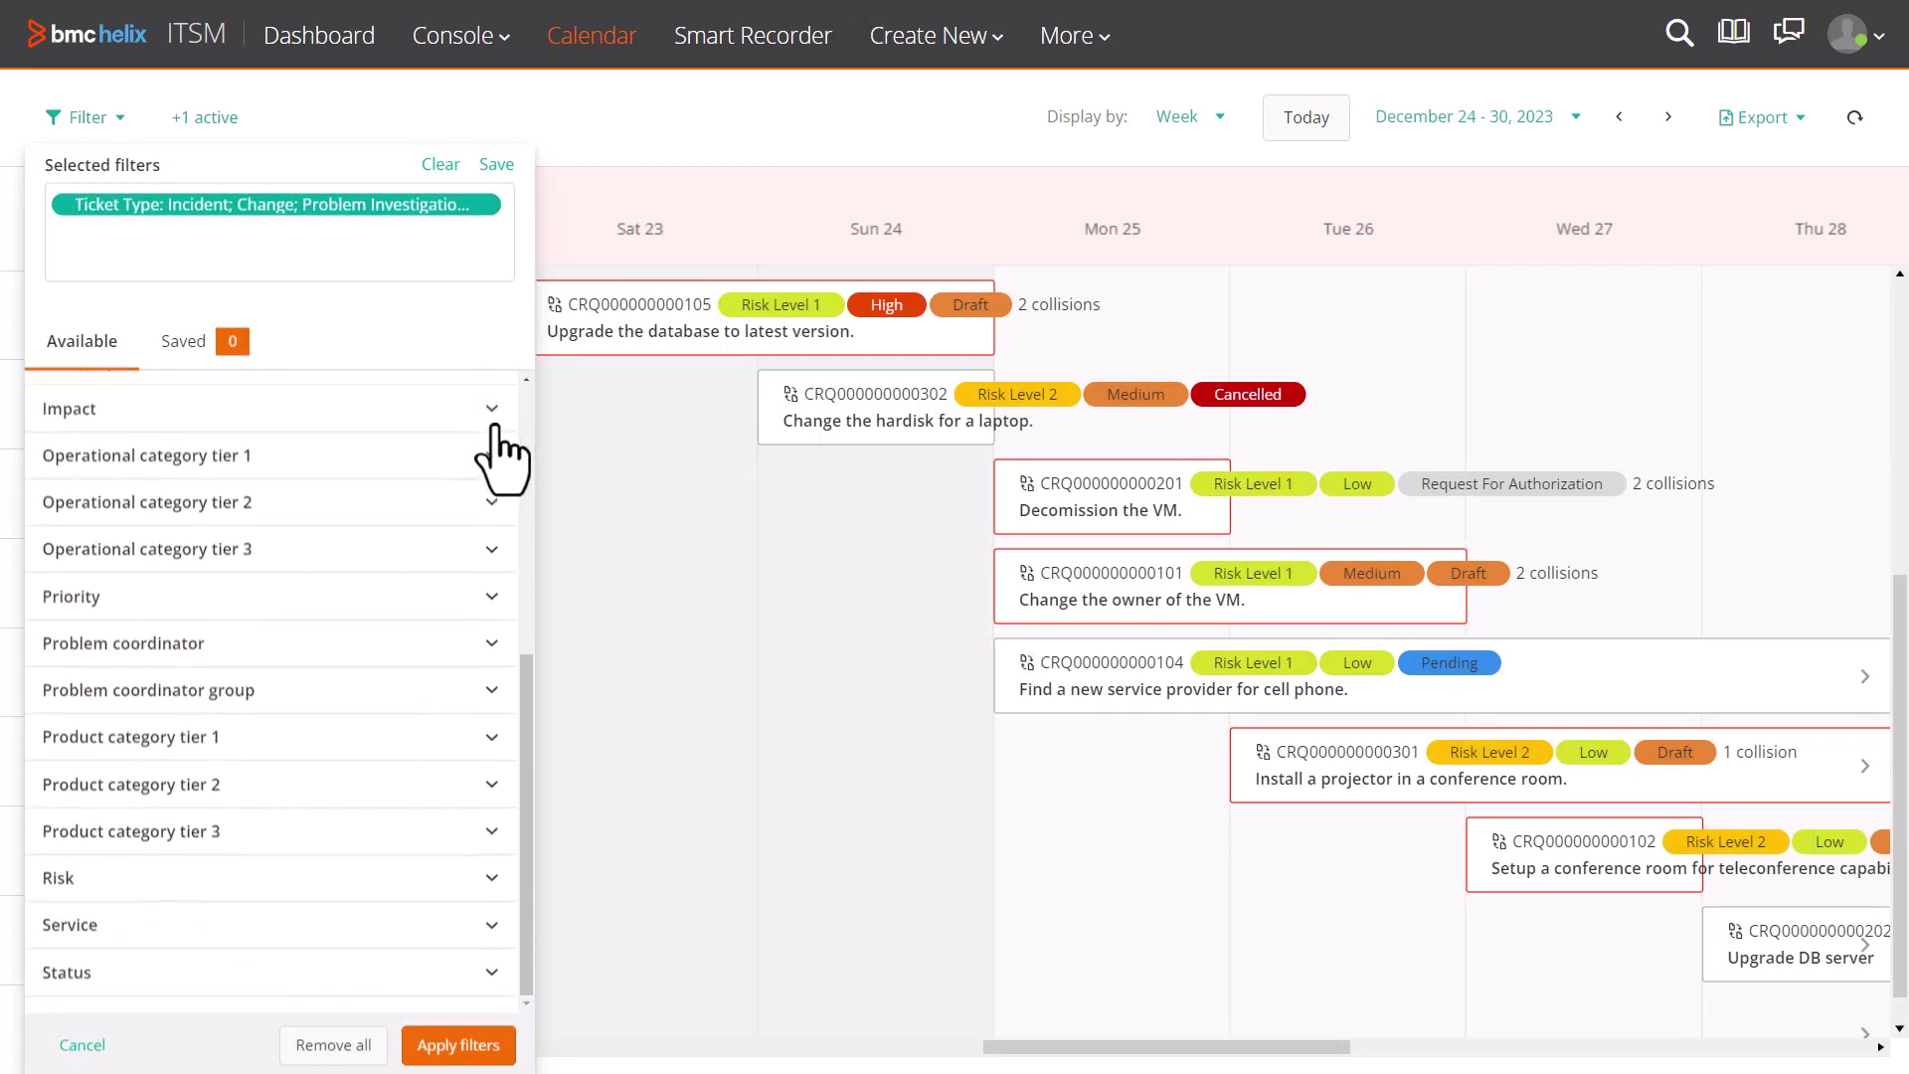
scroll(502, 457, up, 5)
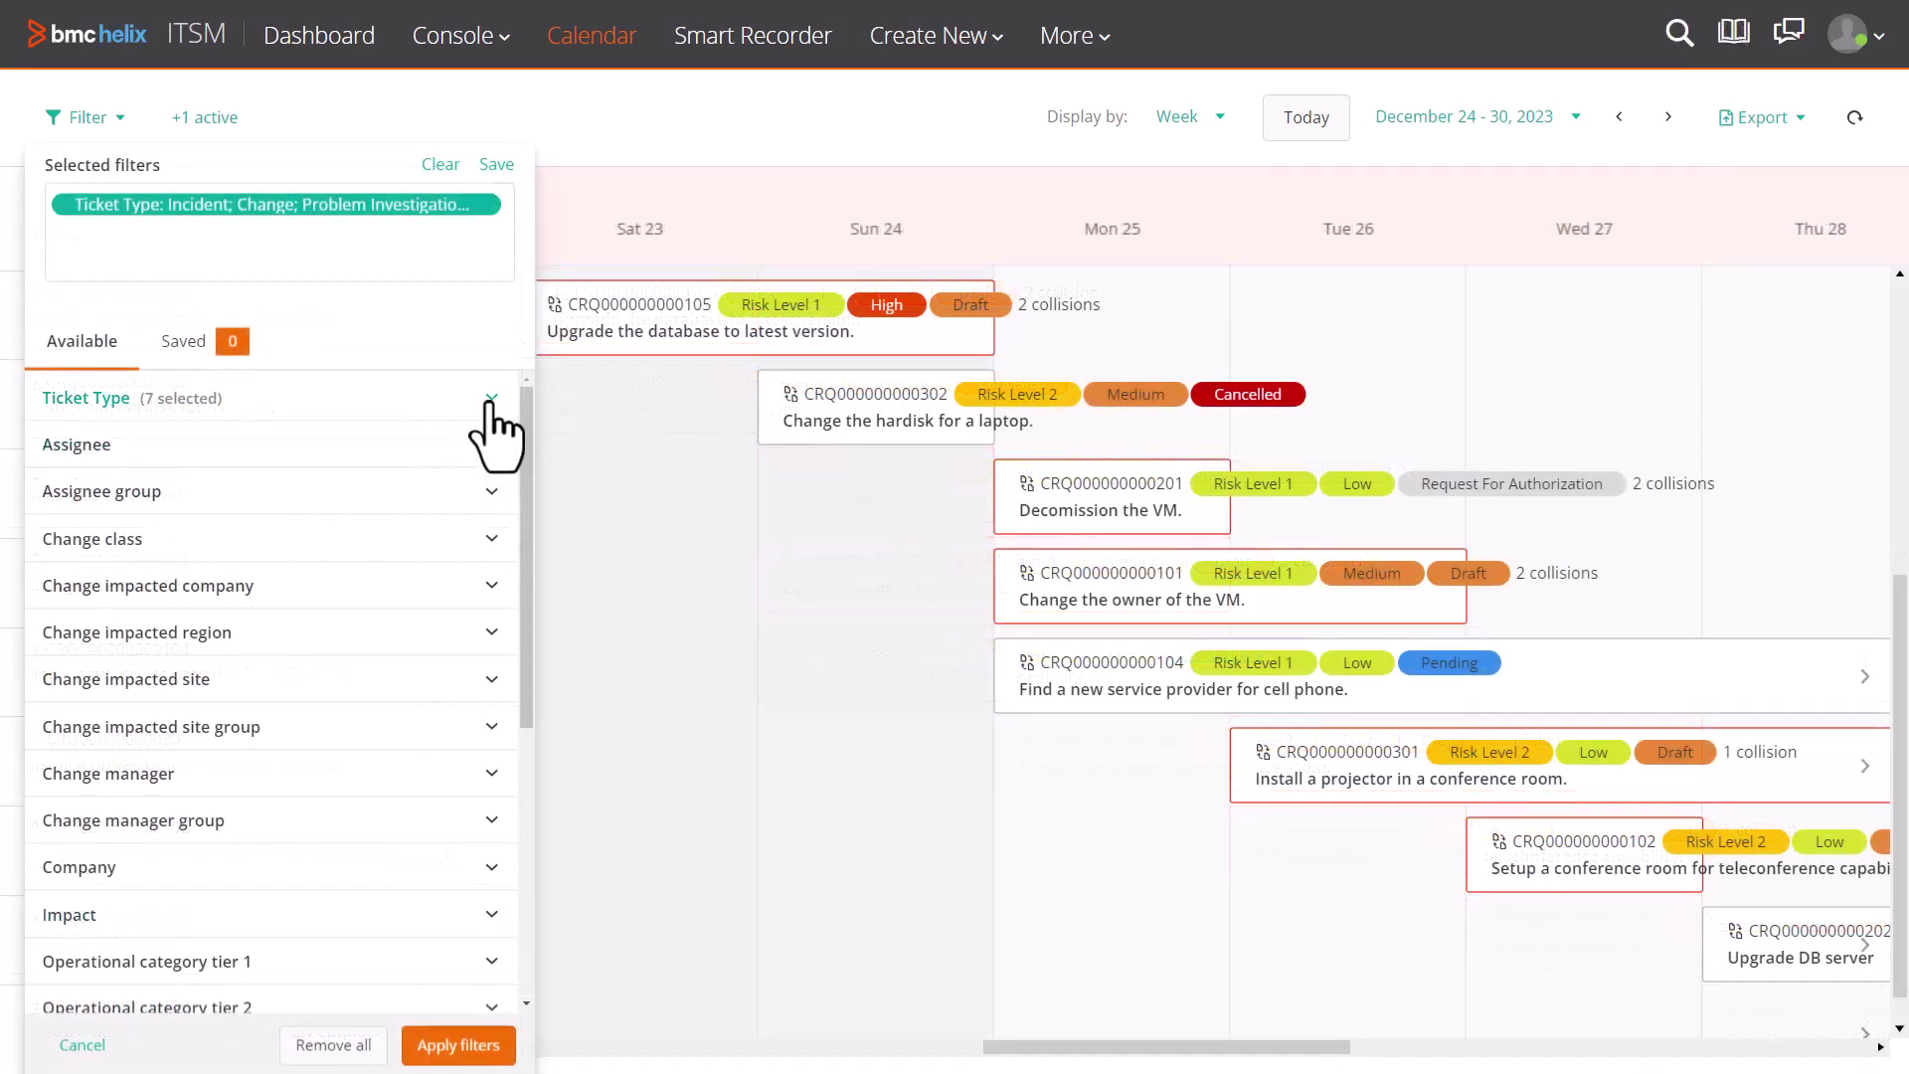
click(491, 400)
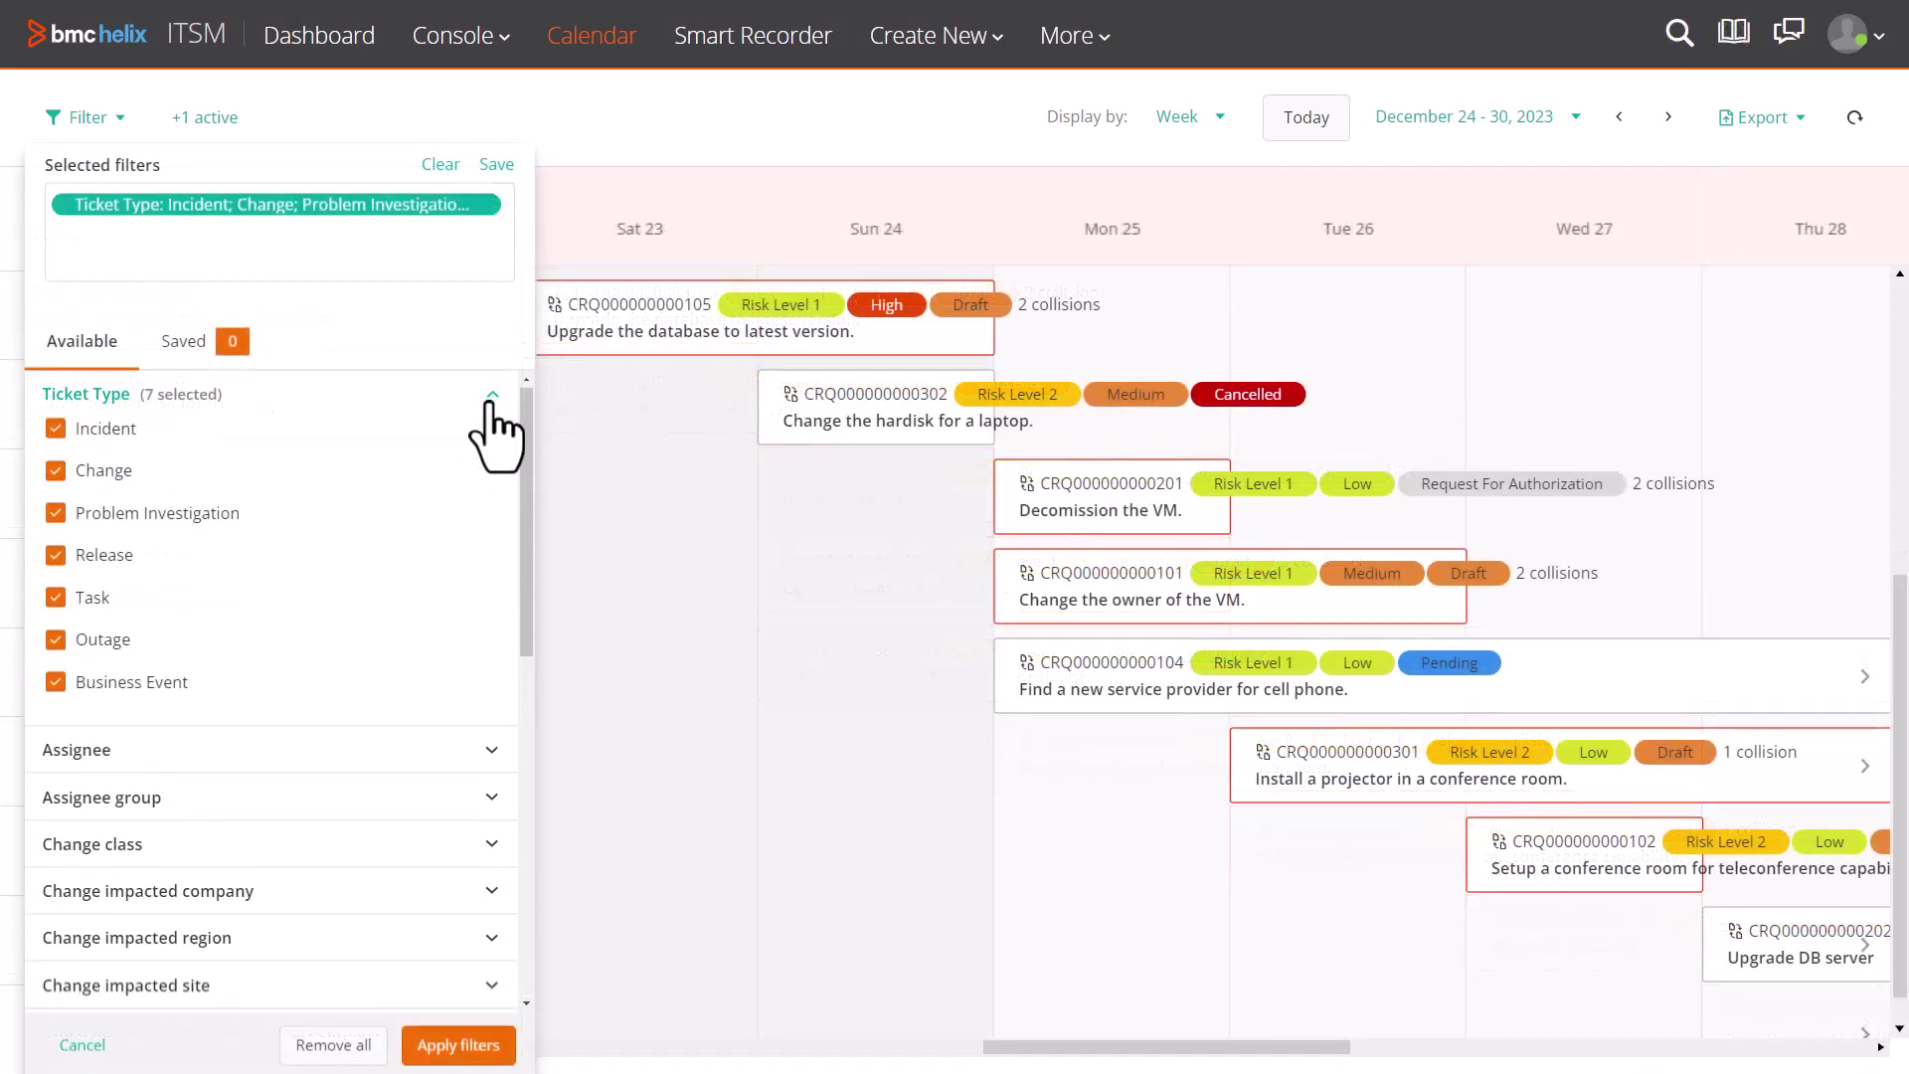
click(491, 400)
scroll(457, 775, down, 2)
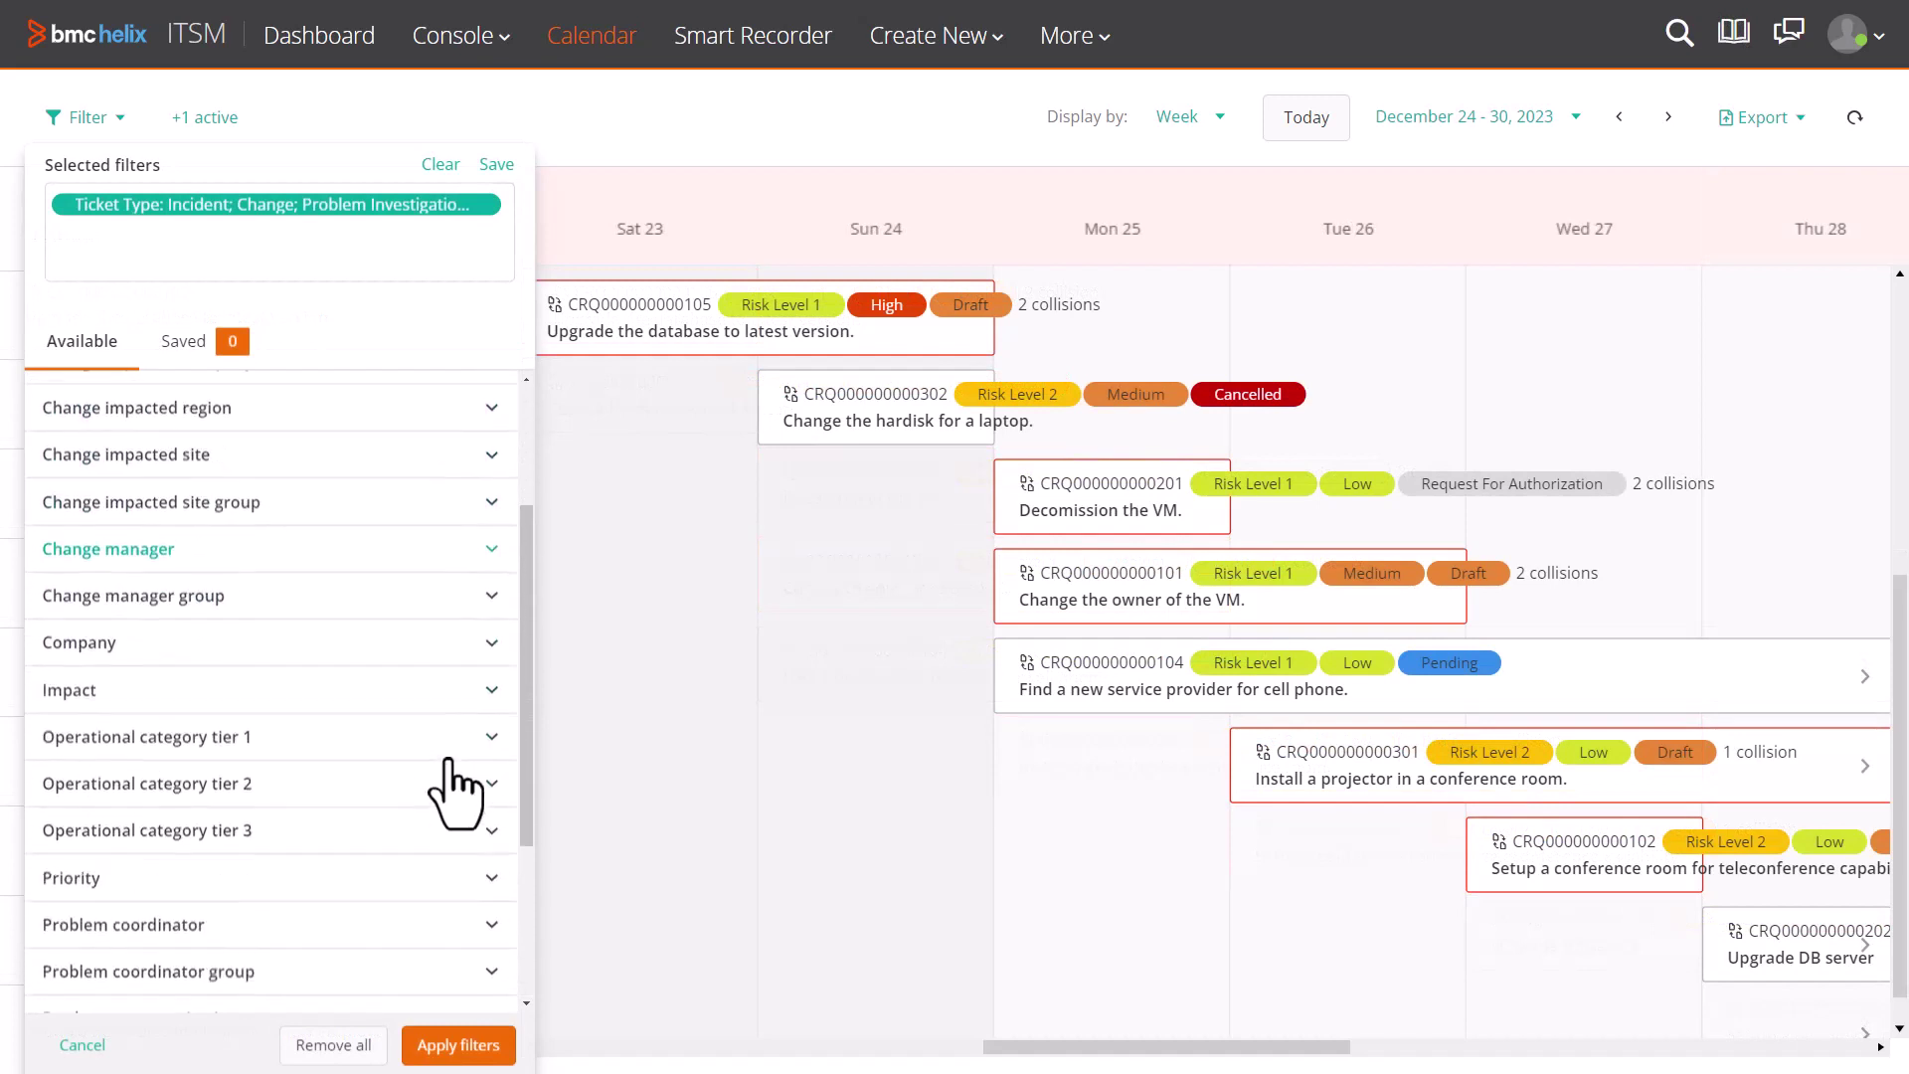
scroll(457, 771, down, 2)
click(489, 693)
scroll(348, 718, down, 3)
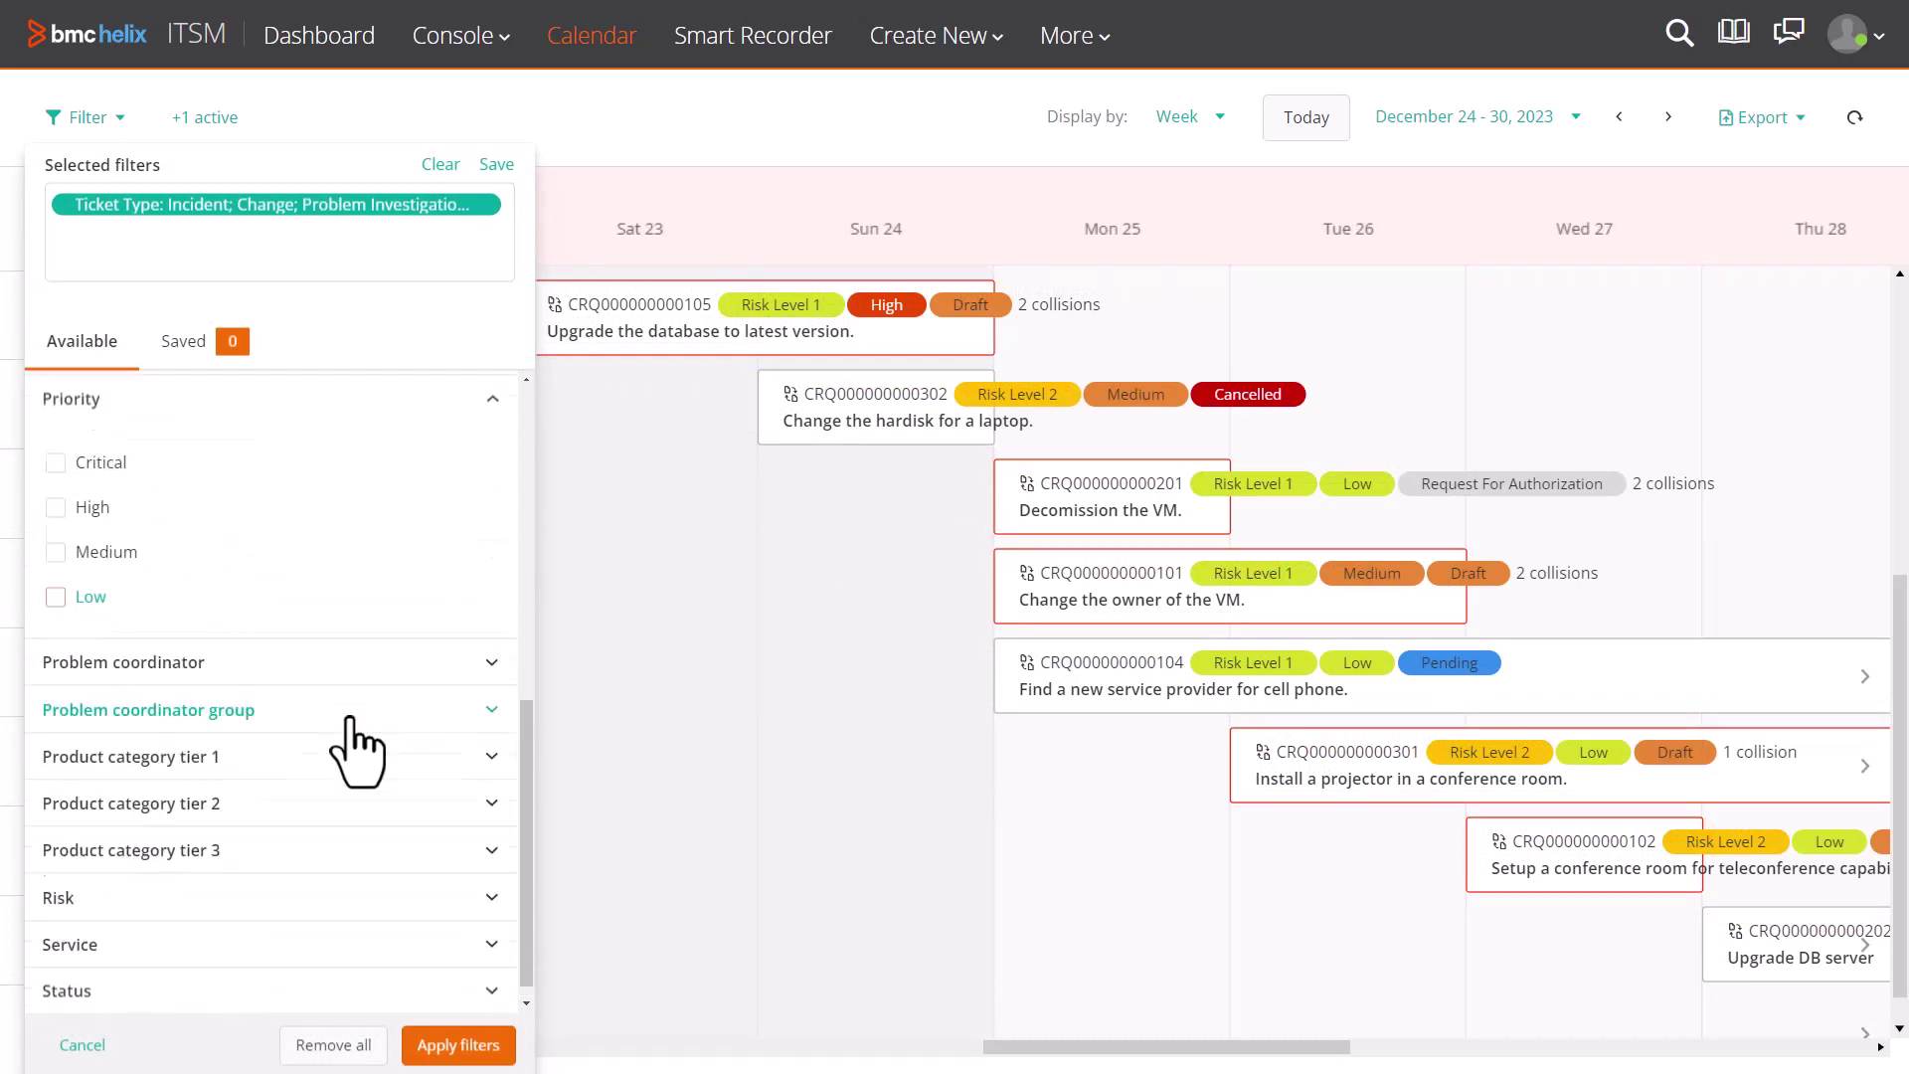
click(94, 461)
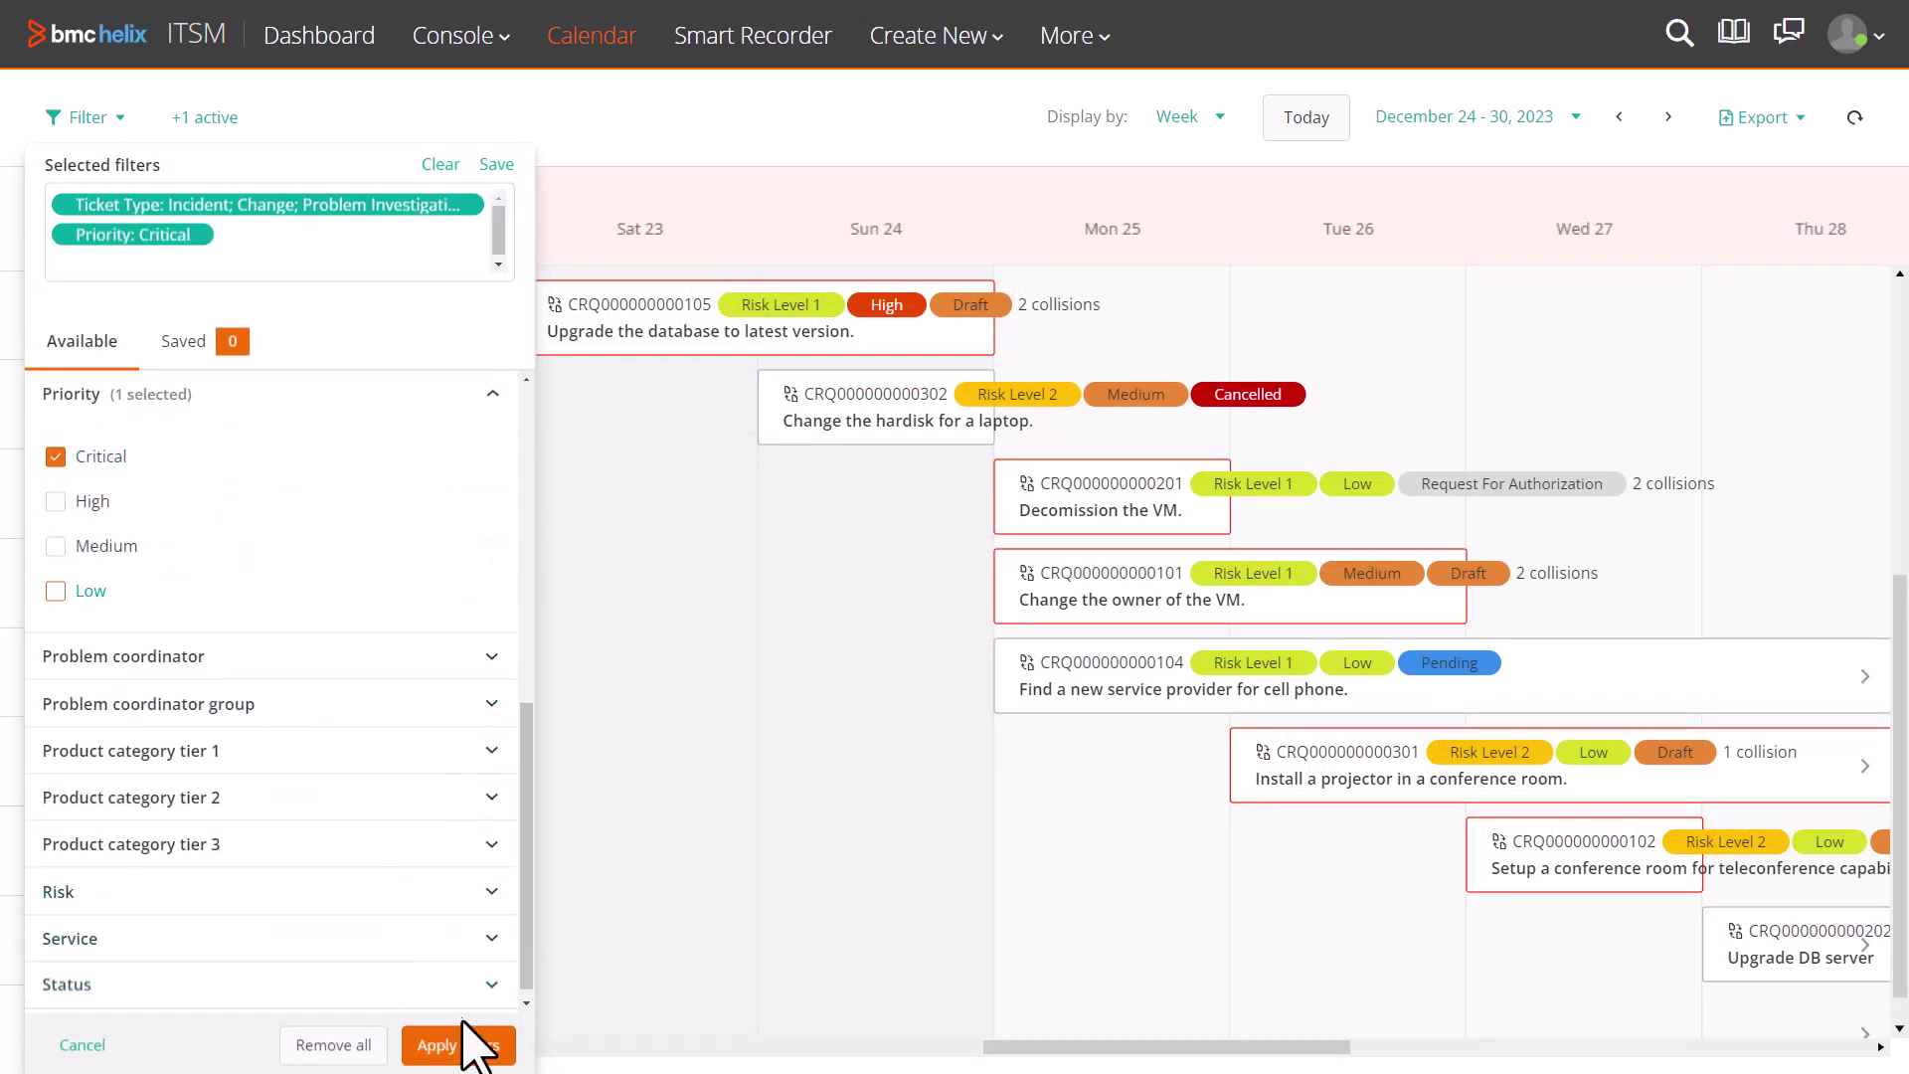
Apply the Critical filter, then remove it, clear all filters and reapply, triggering the Ticket Type alert.
click(496, 1060)
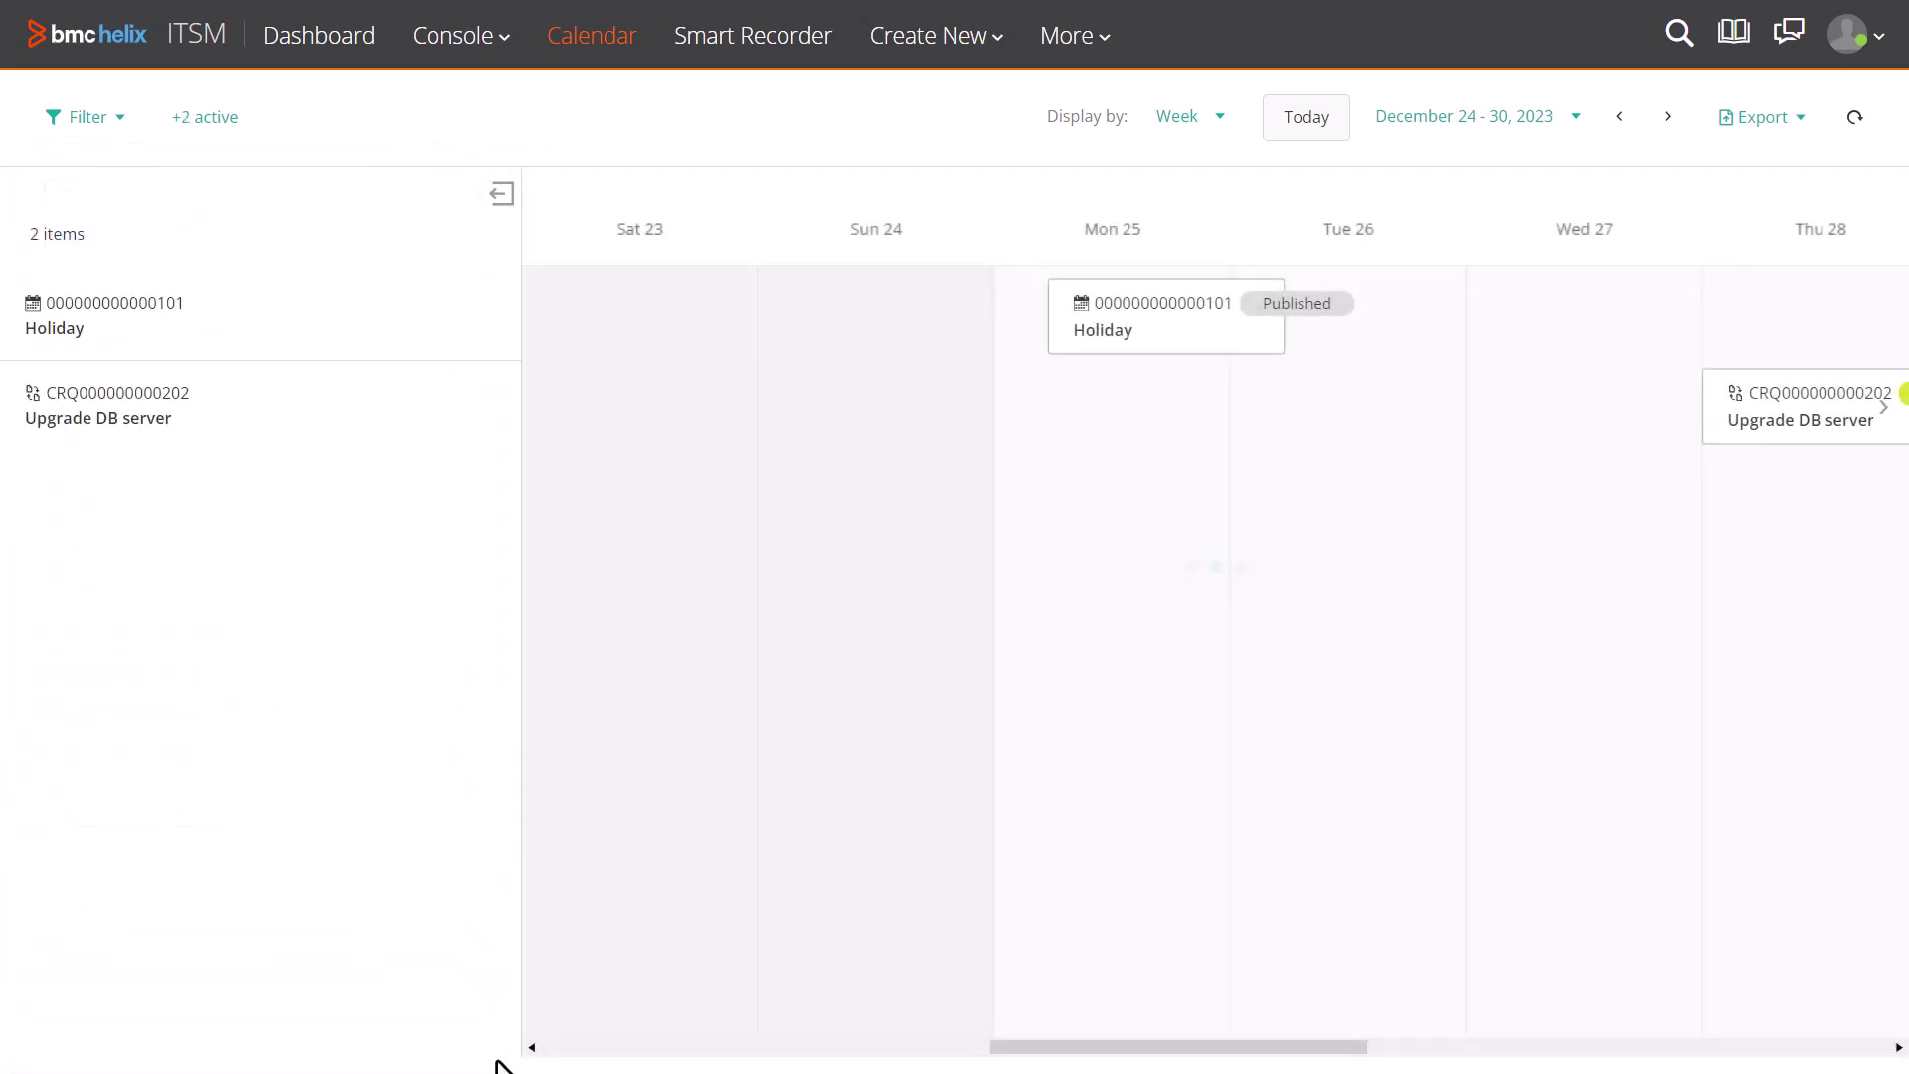
click(226, 332)
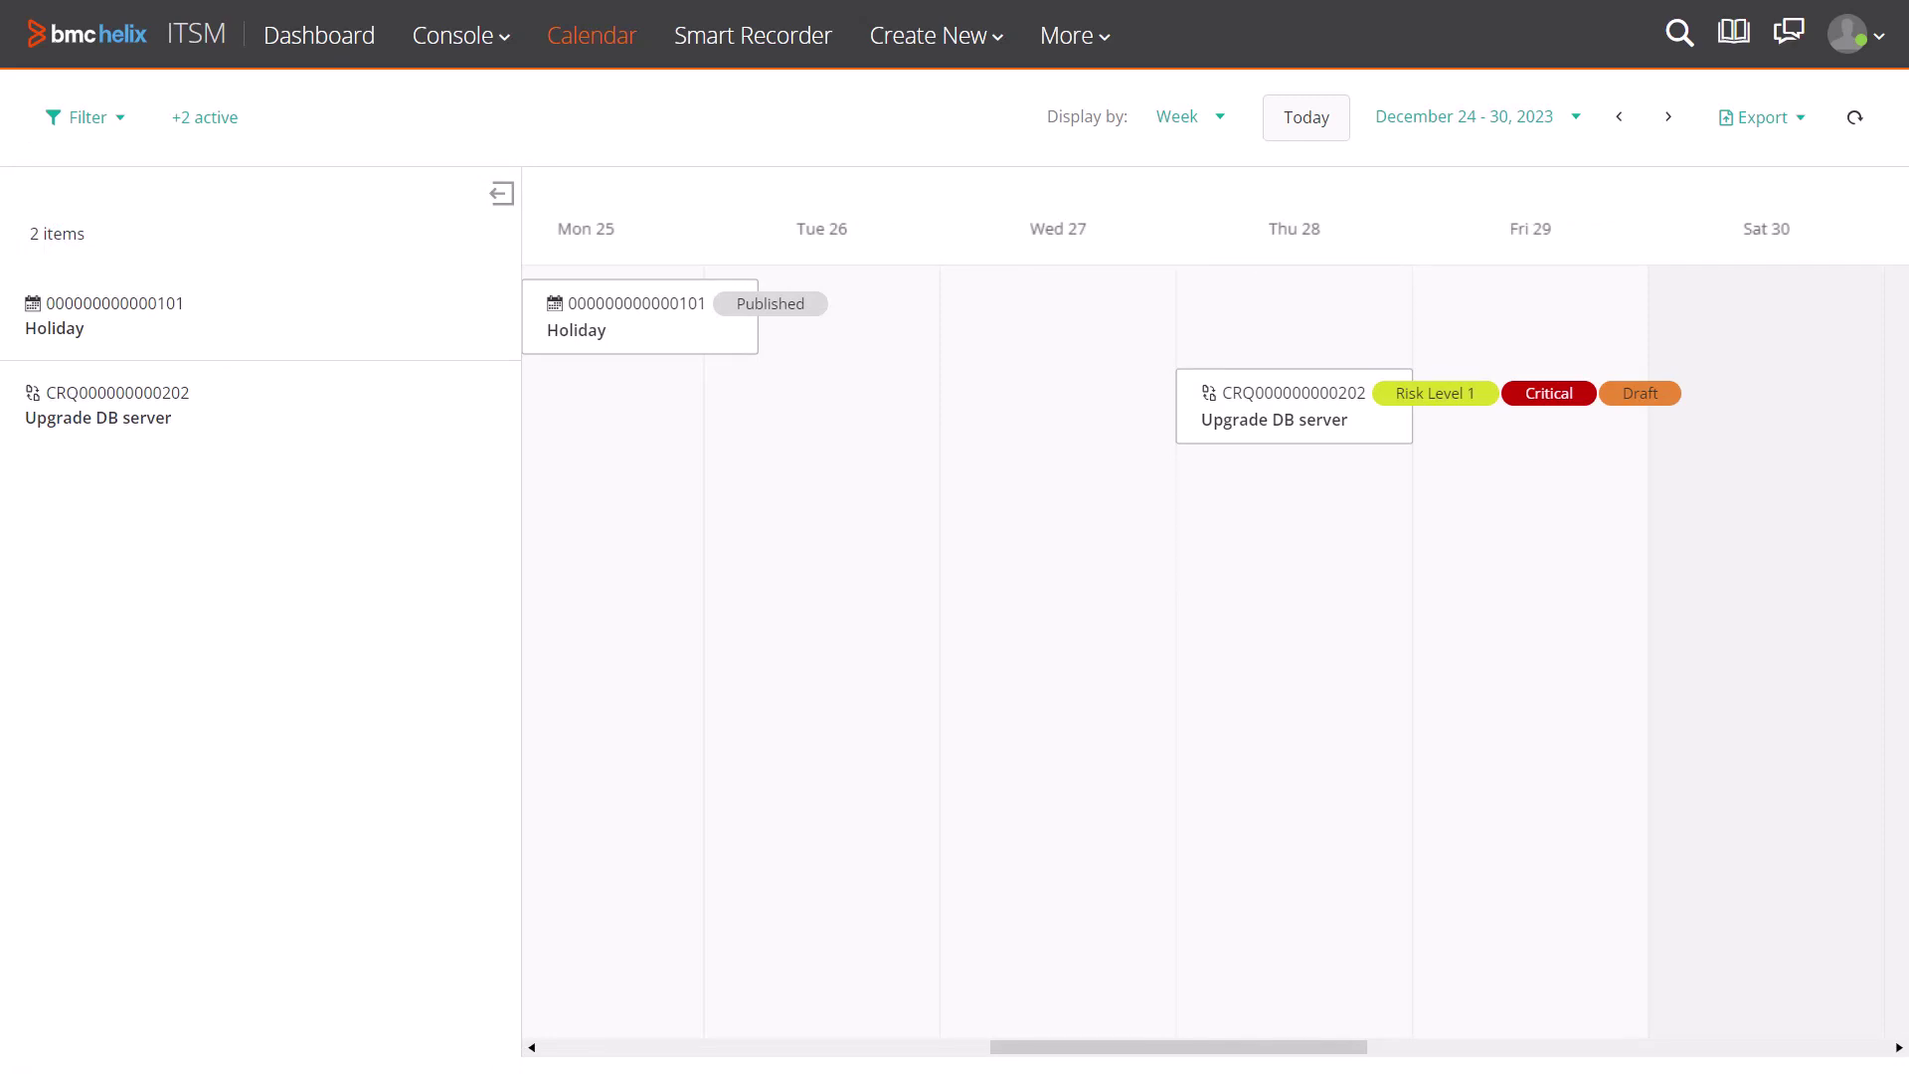
click(110, 118)
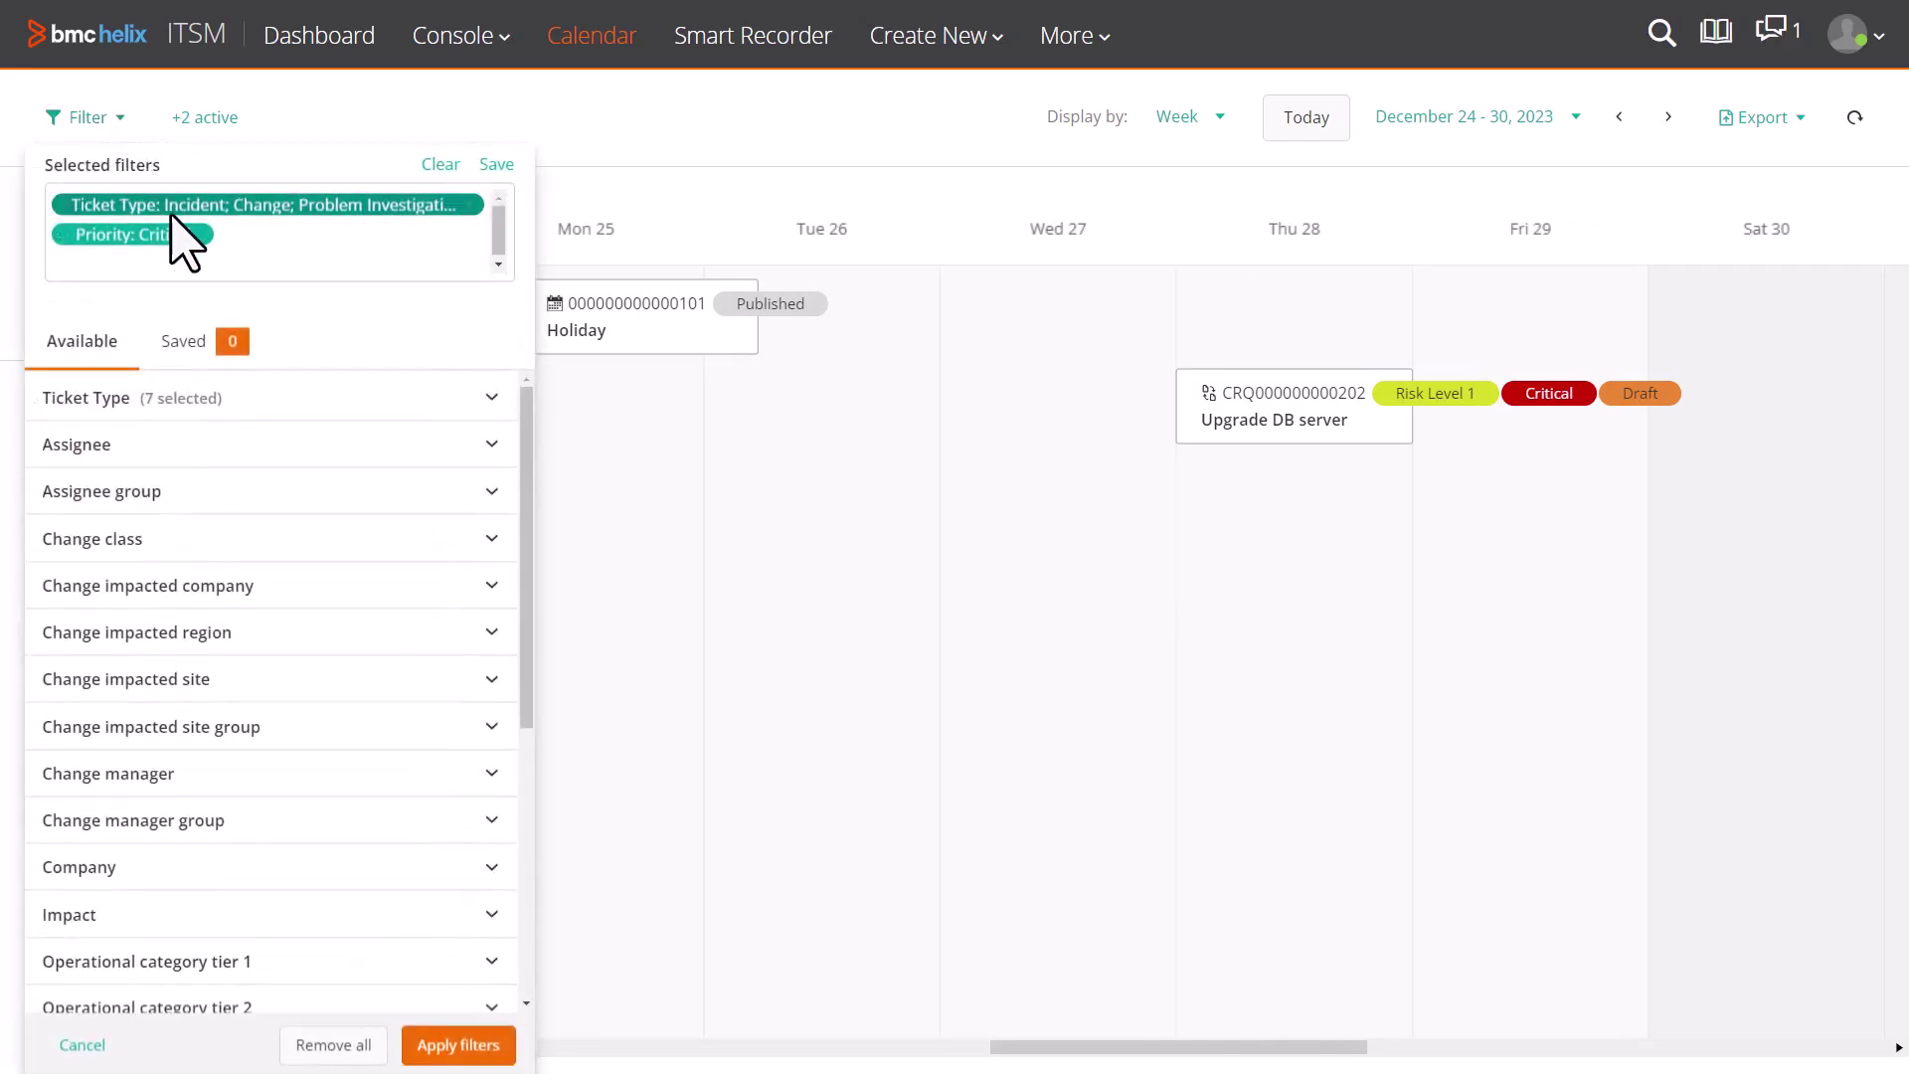
click(199, 234)
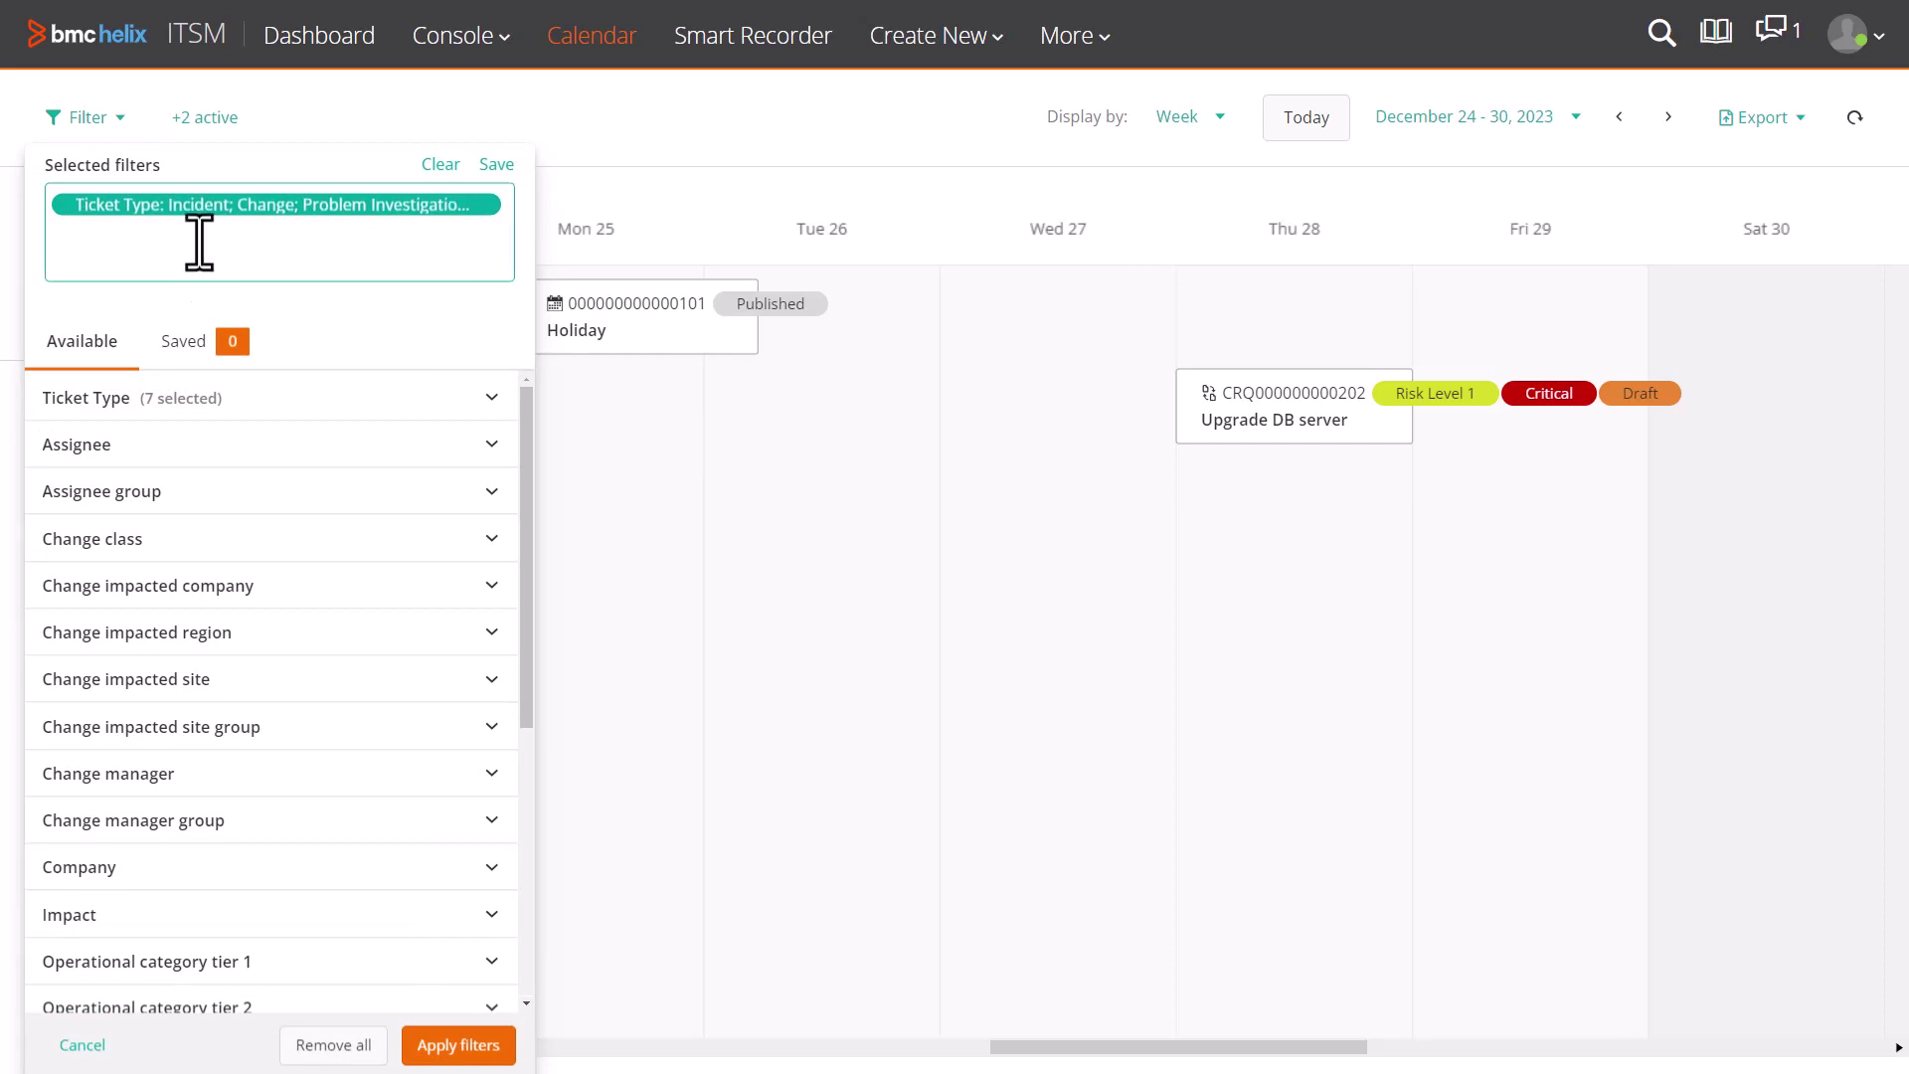
click(444, 166)
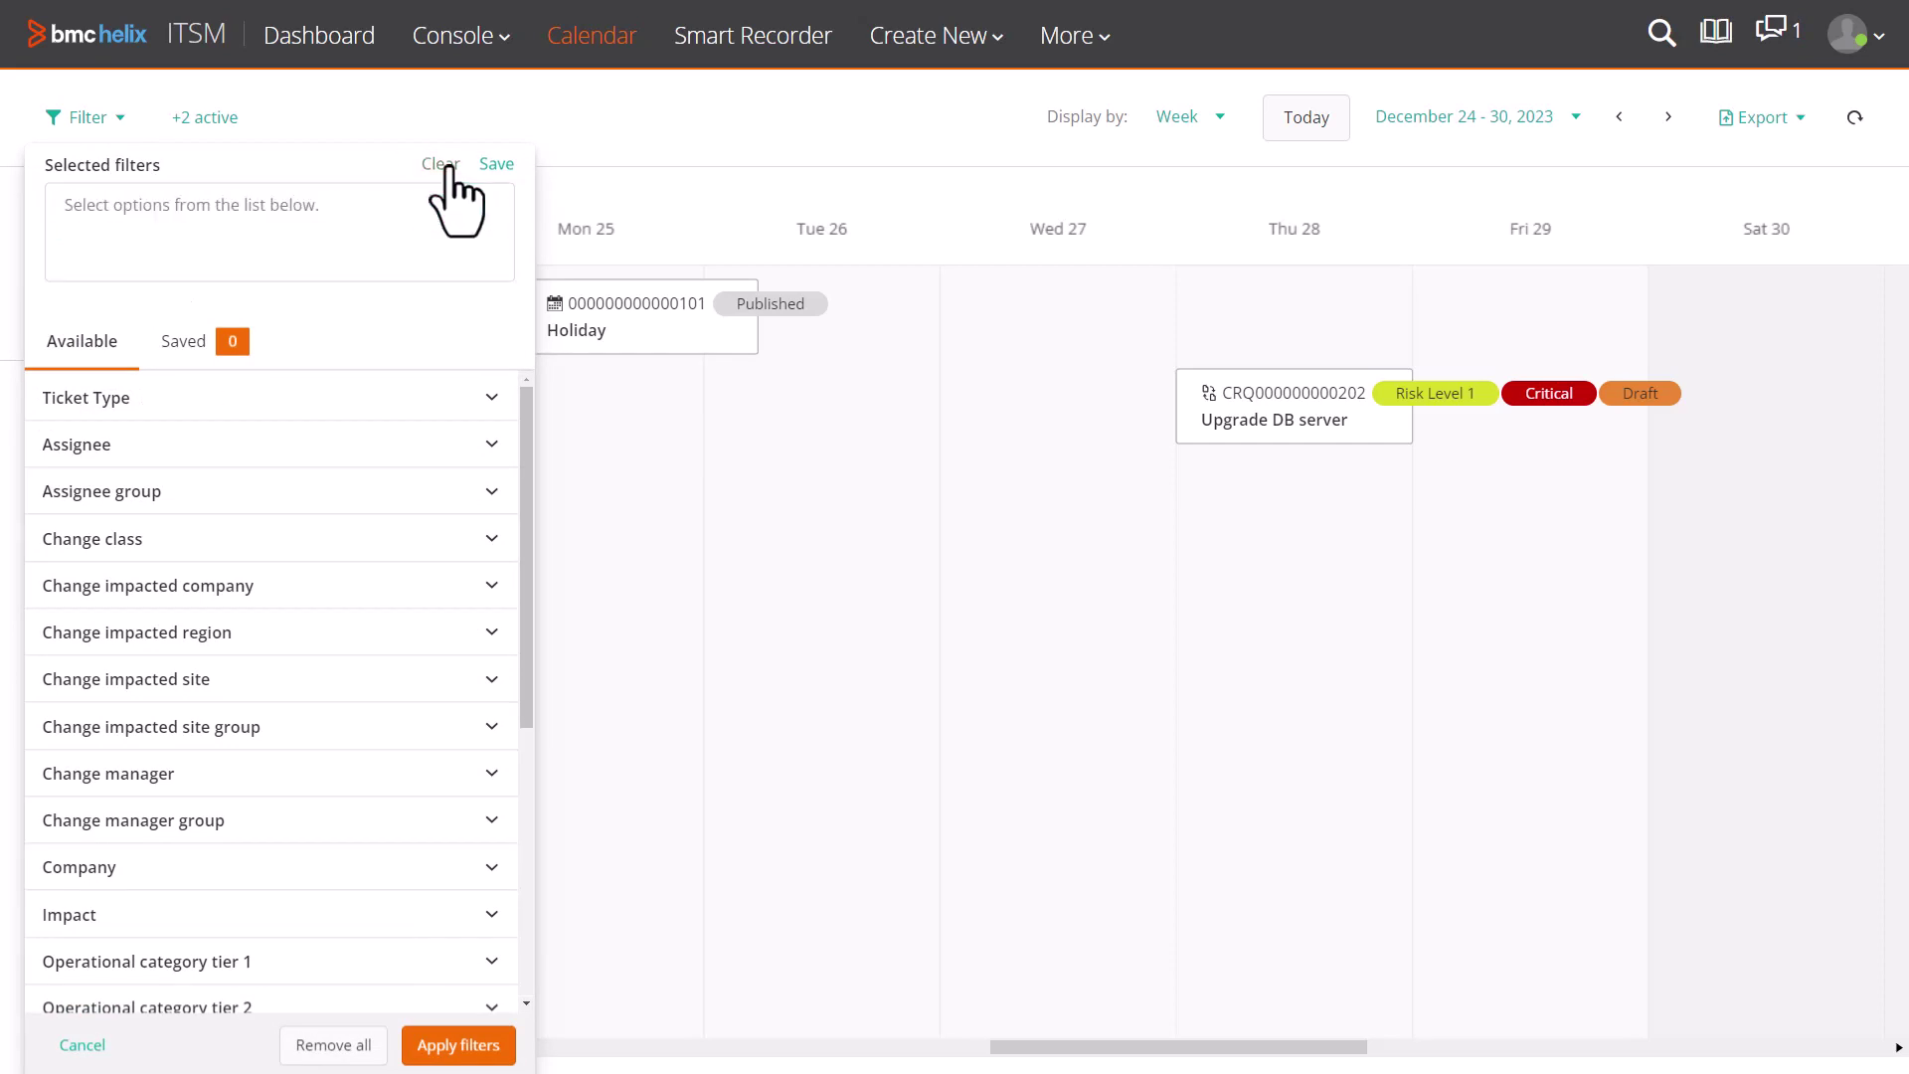
click(452, 1044)
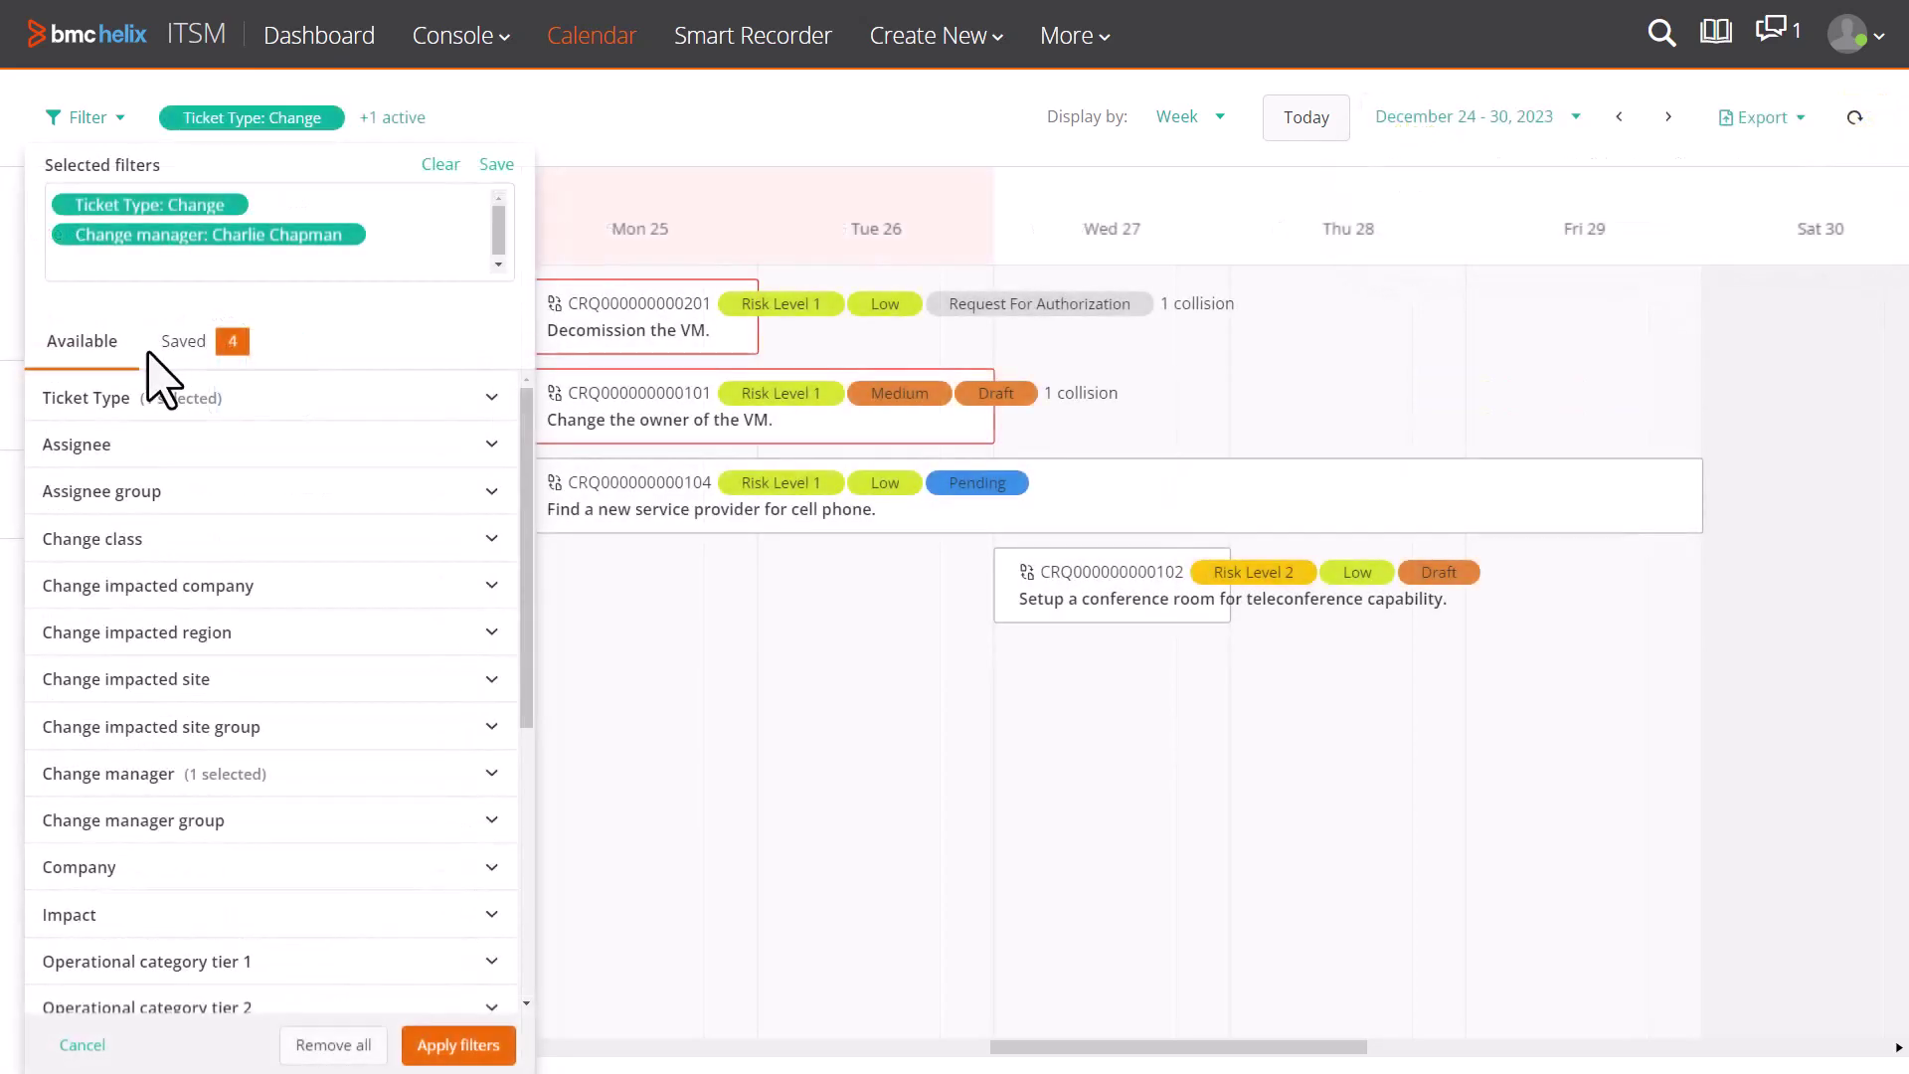
Save the current filters as the preset 'My Change Tickets' and apply them to the calendar.
click(213, 355)
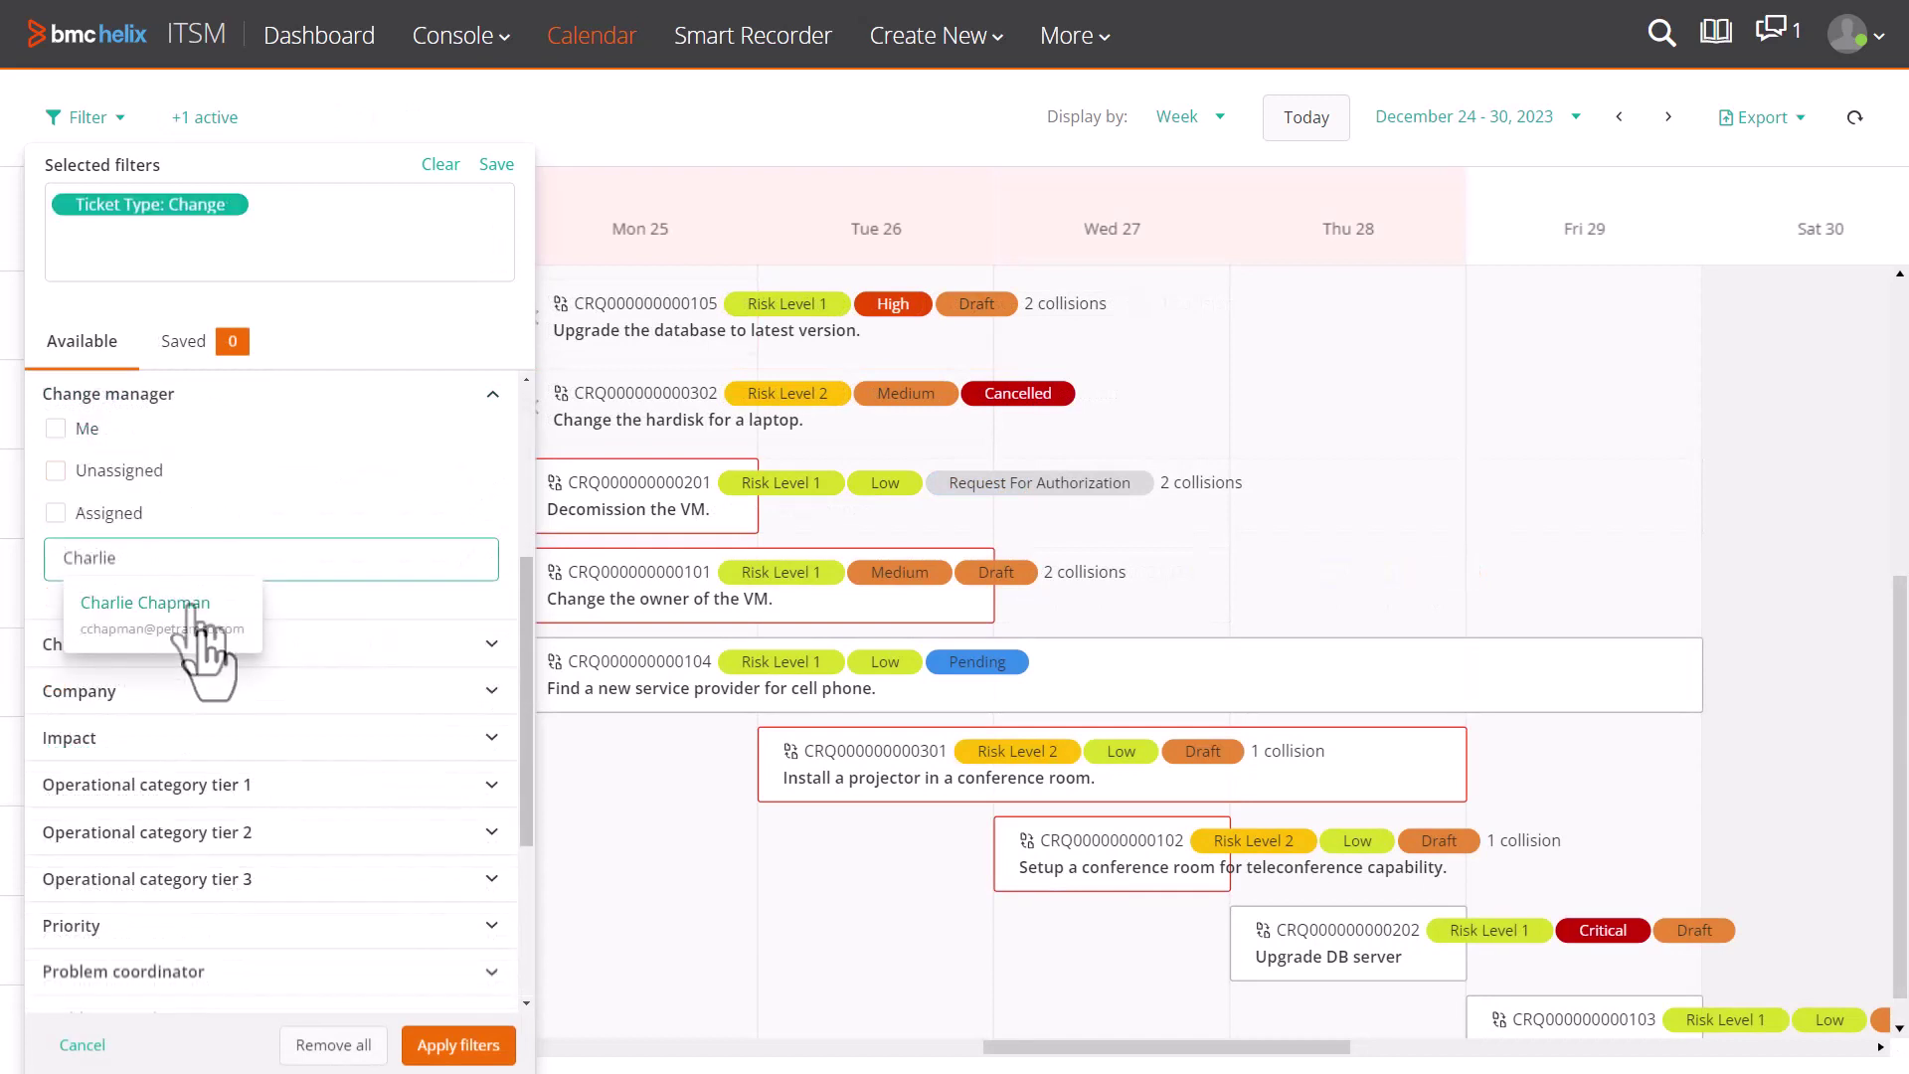
click(191, 609)
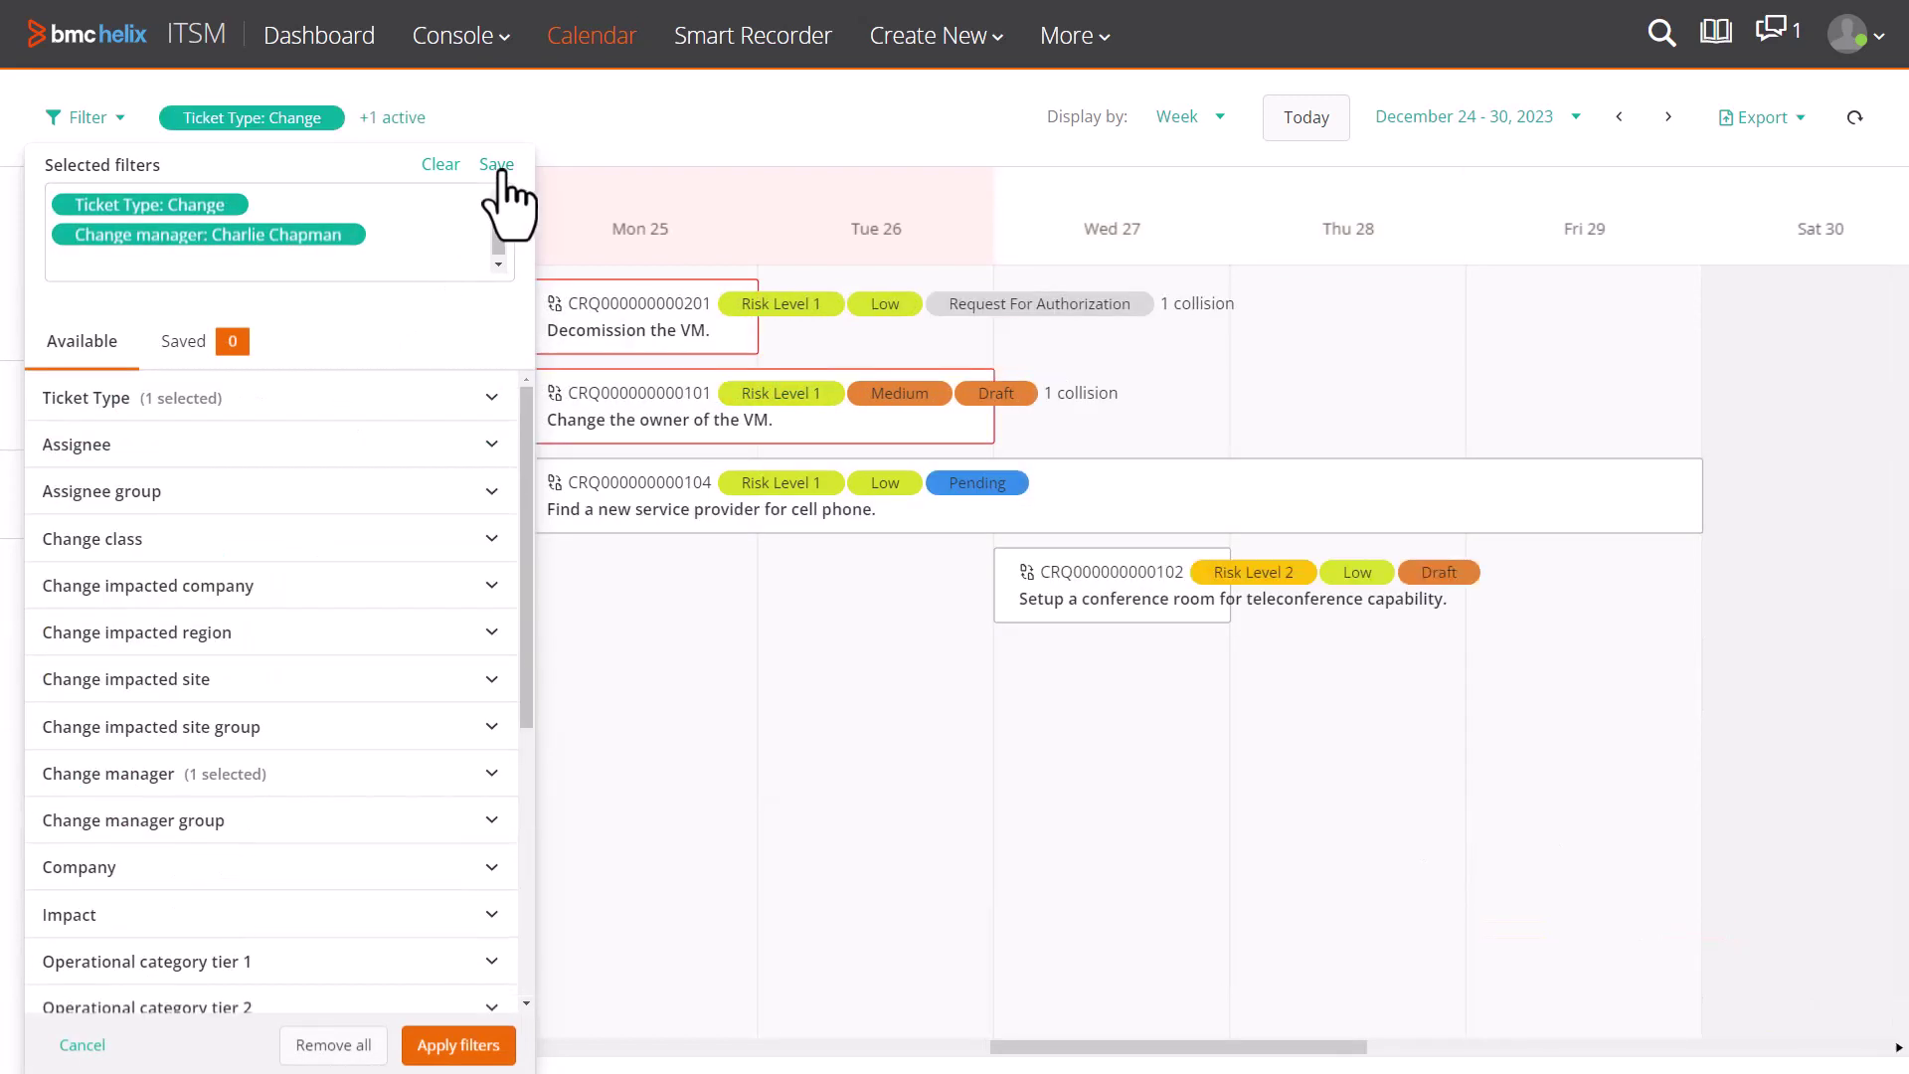
click(496, 164)
text(My Change Tickets)
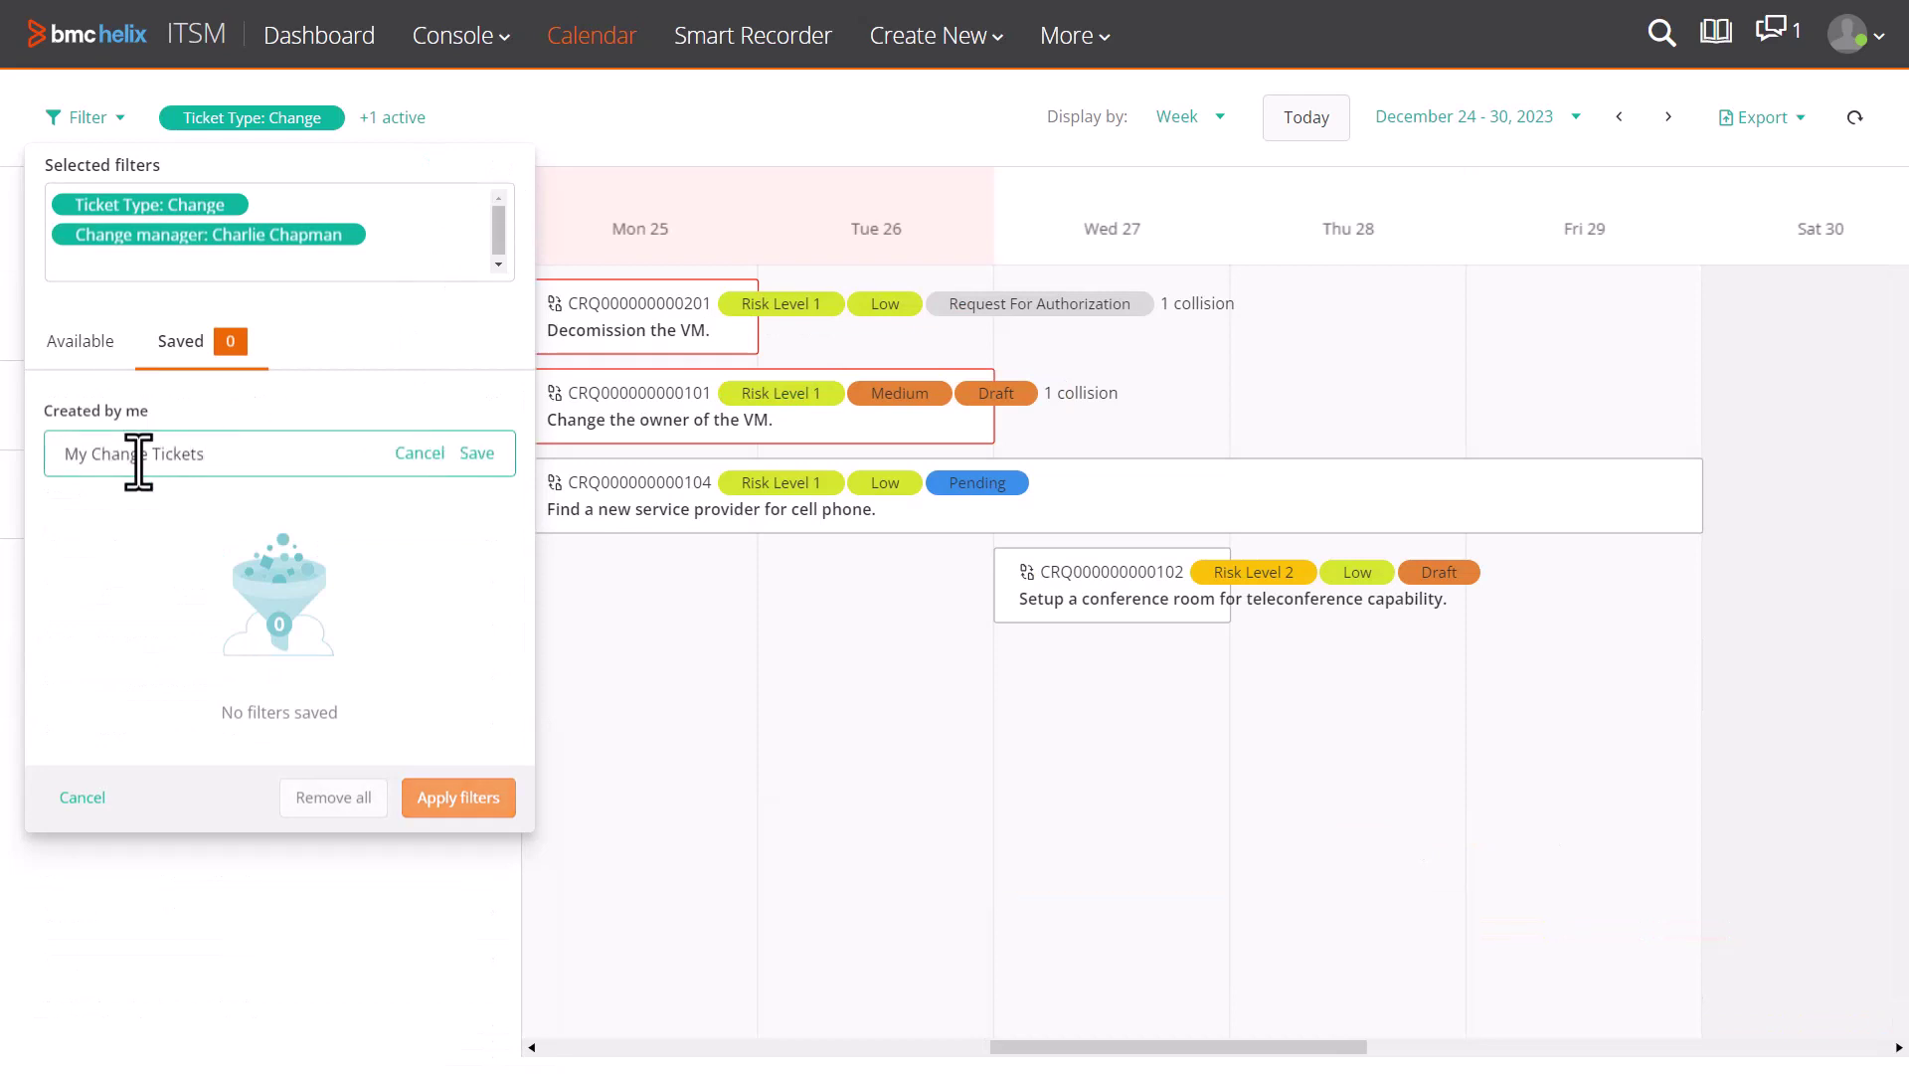
click(478, 454)
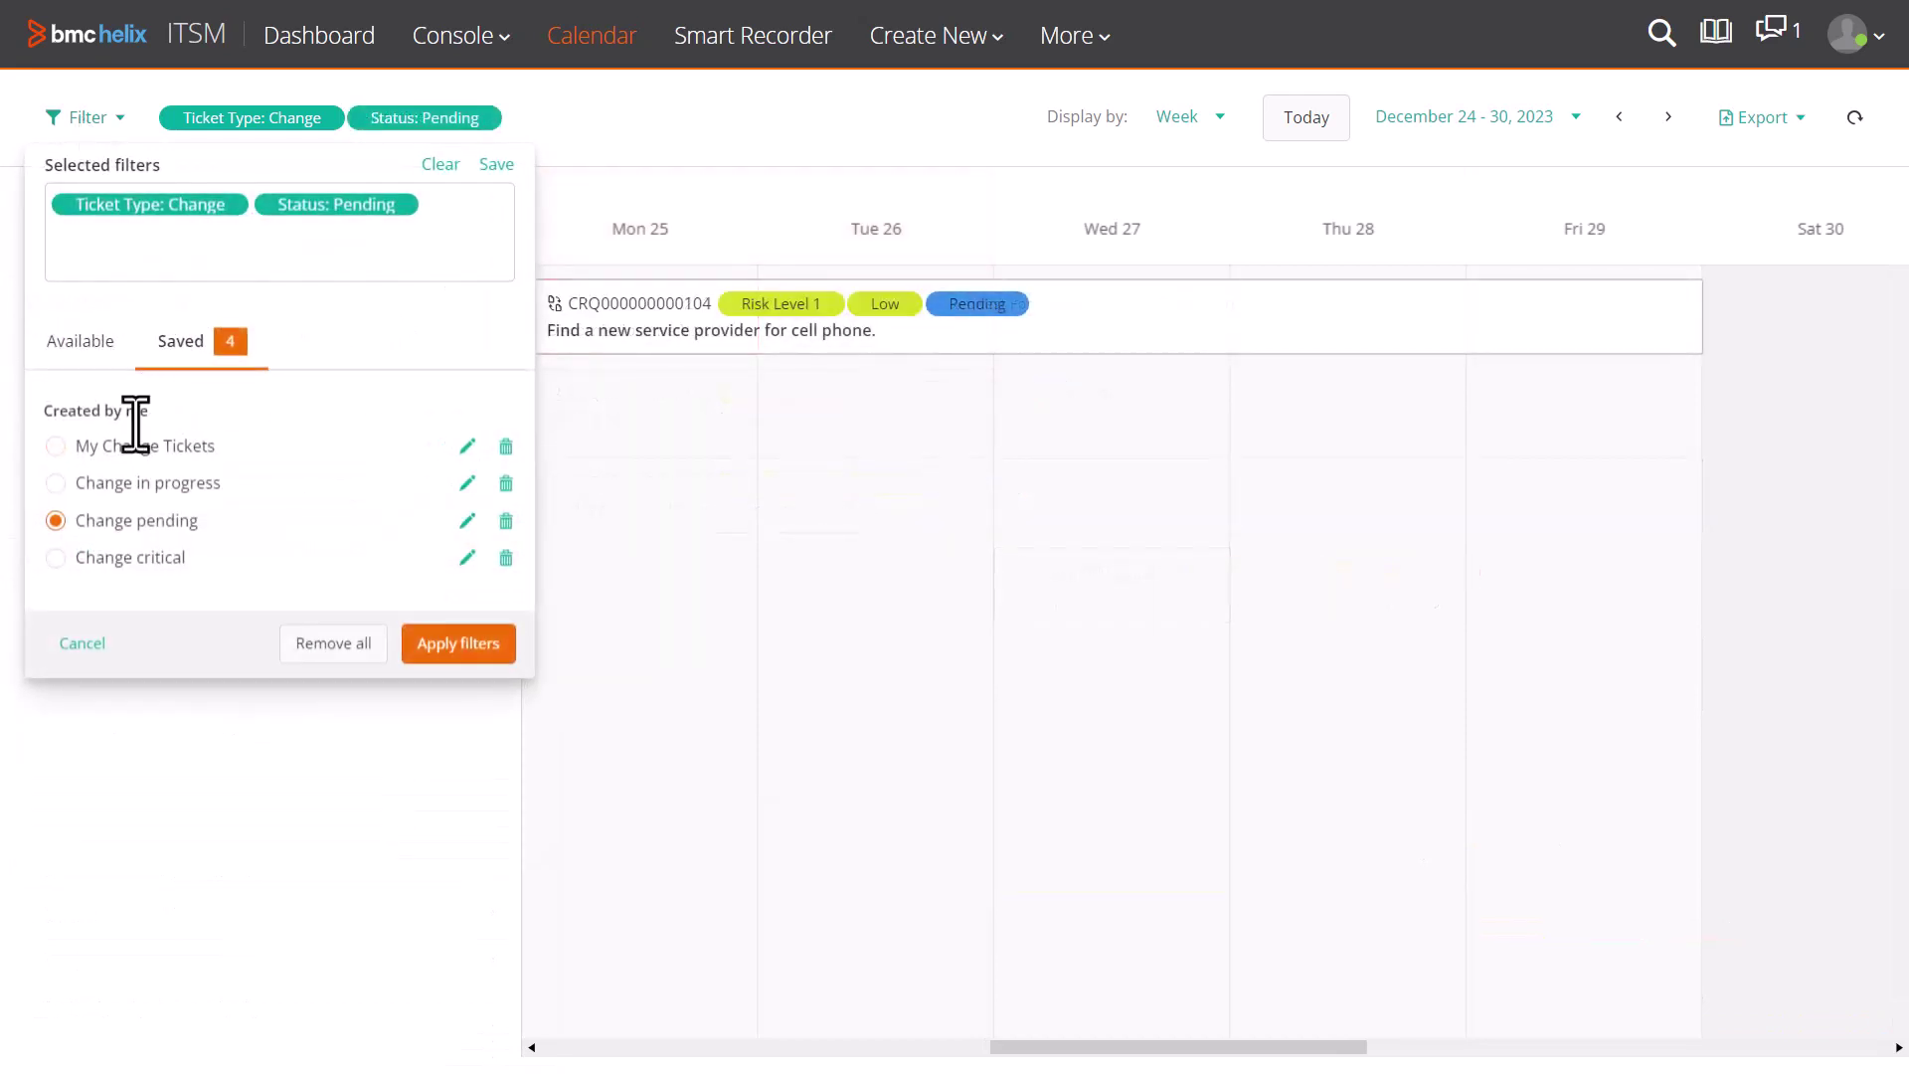
click(486, 654)
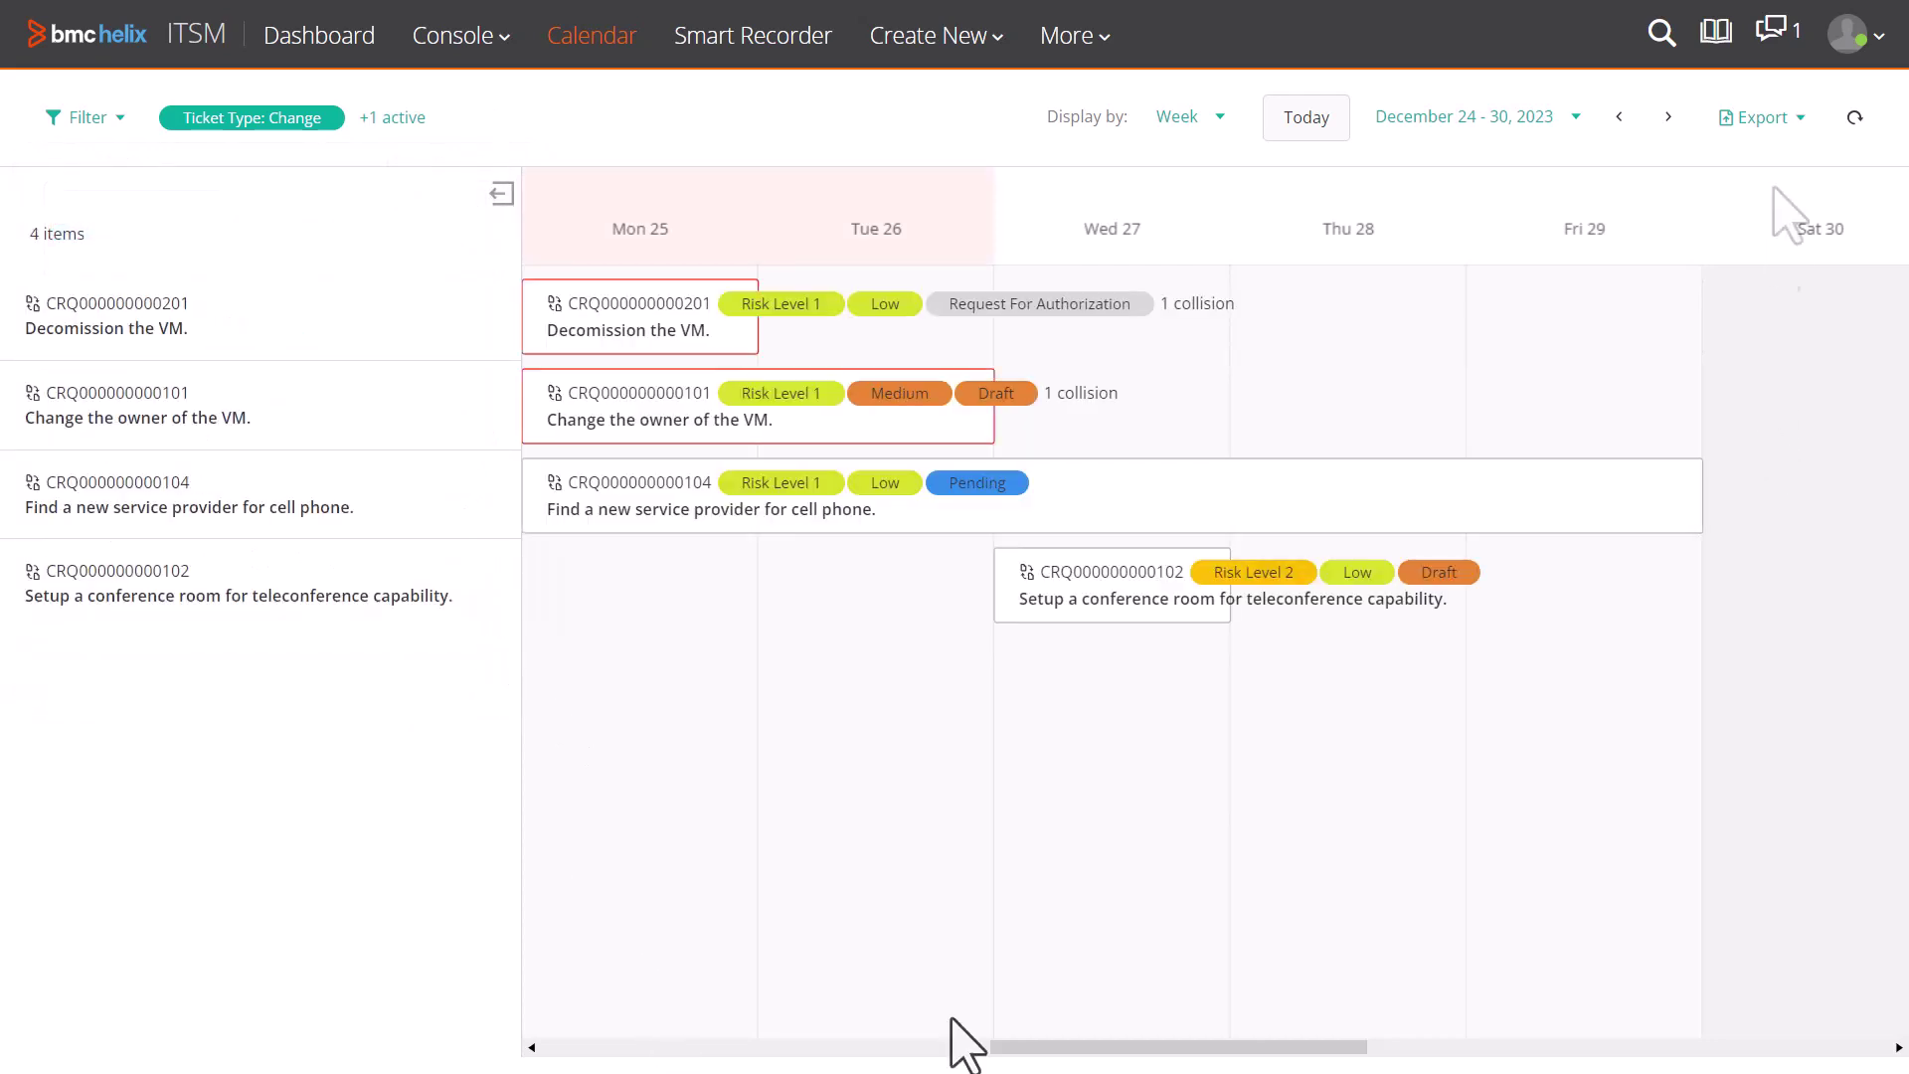
Open the Export dropdown to reveal the CSV and ICS options for the four filtered changes.
click(1801, 119)
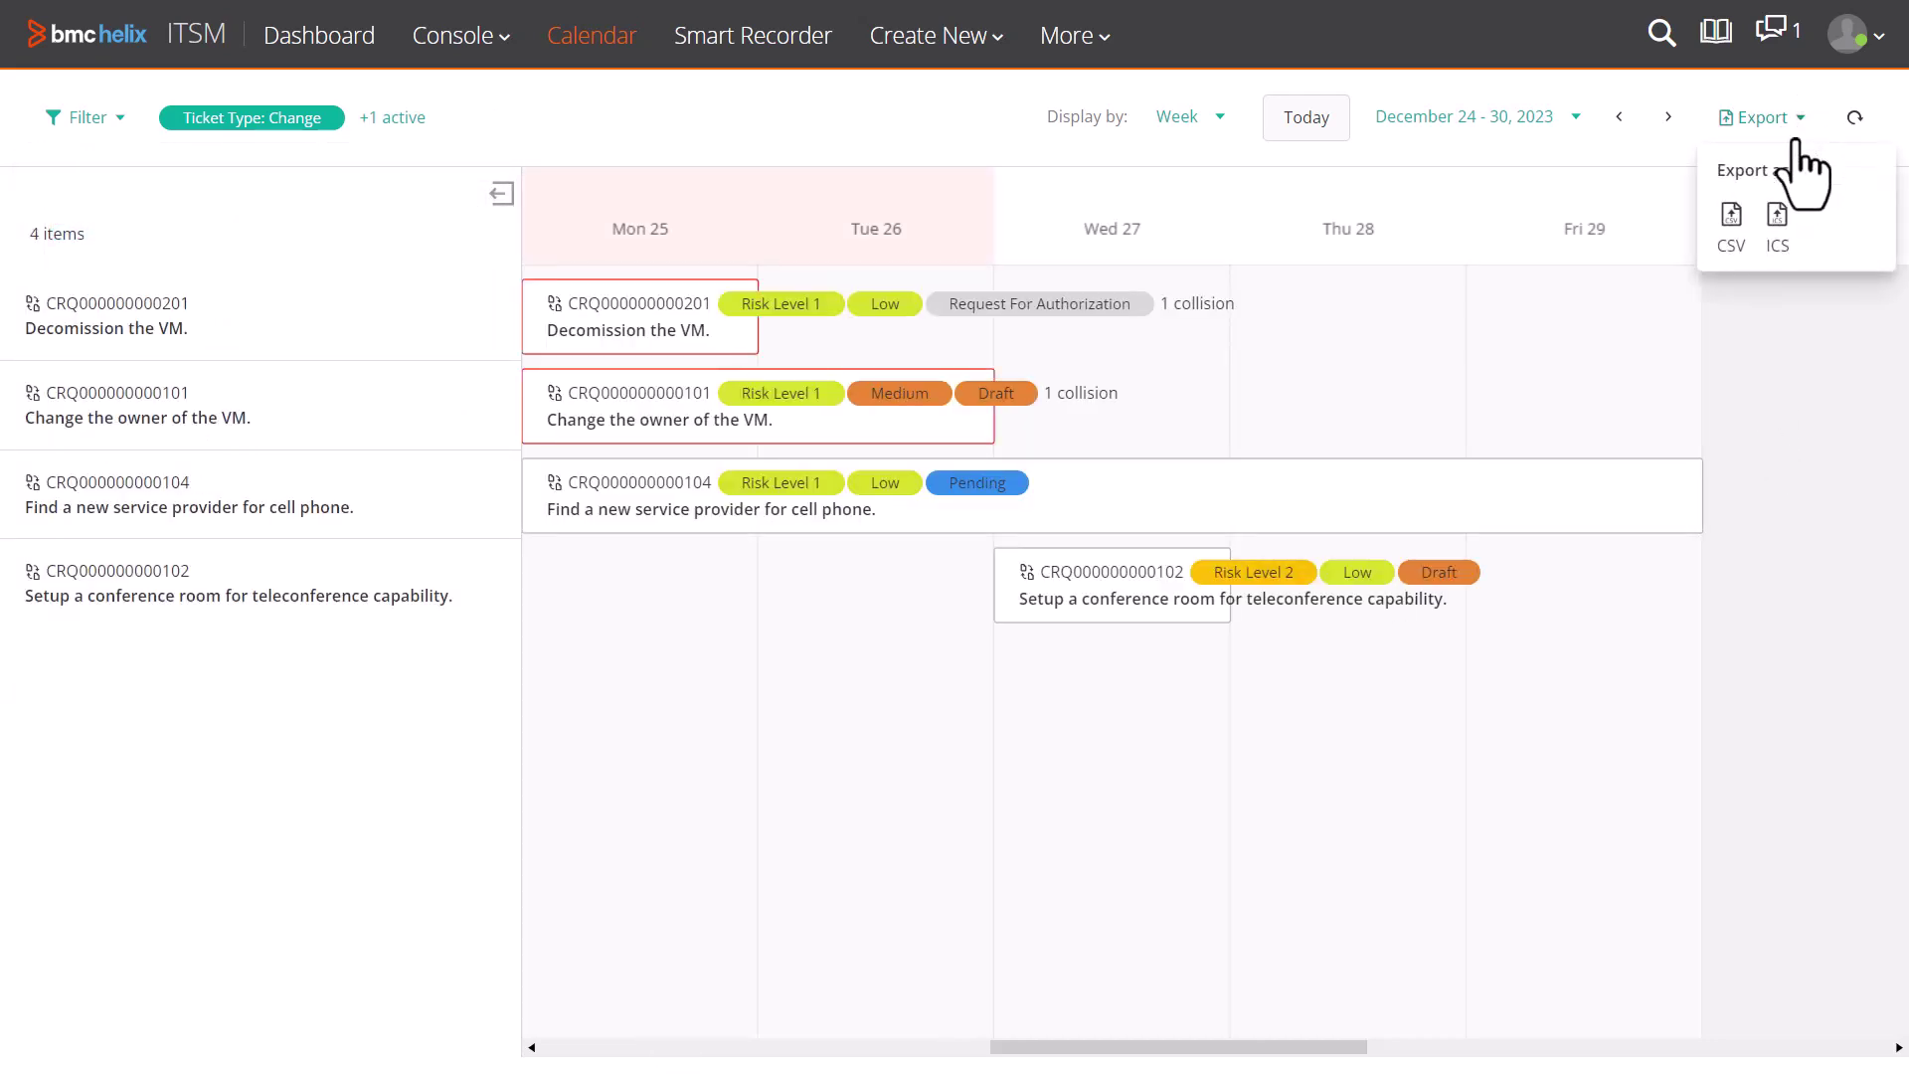